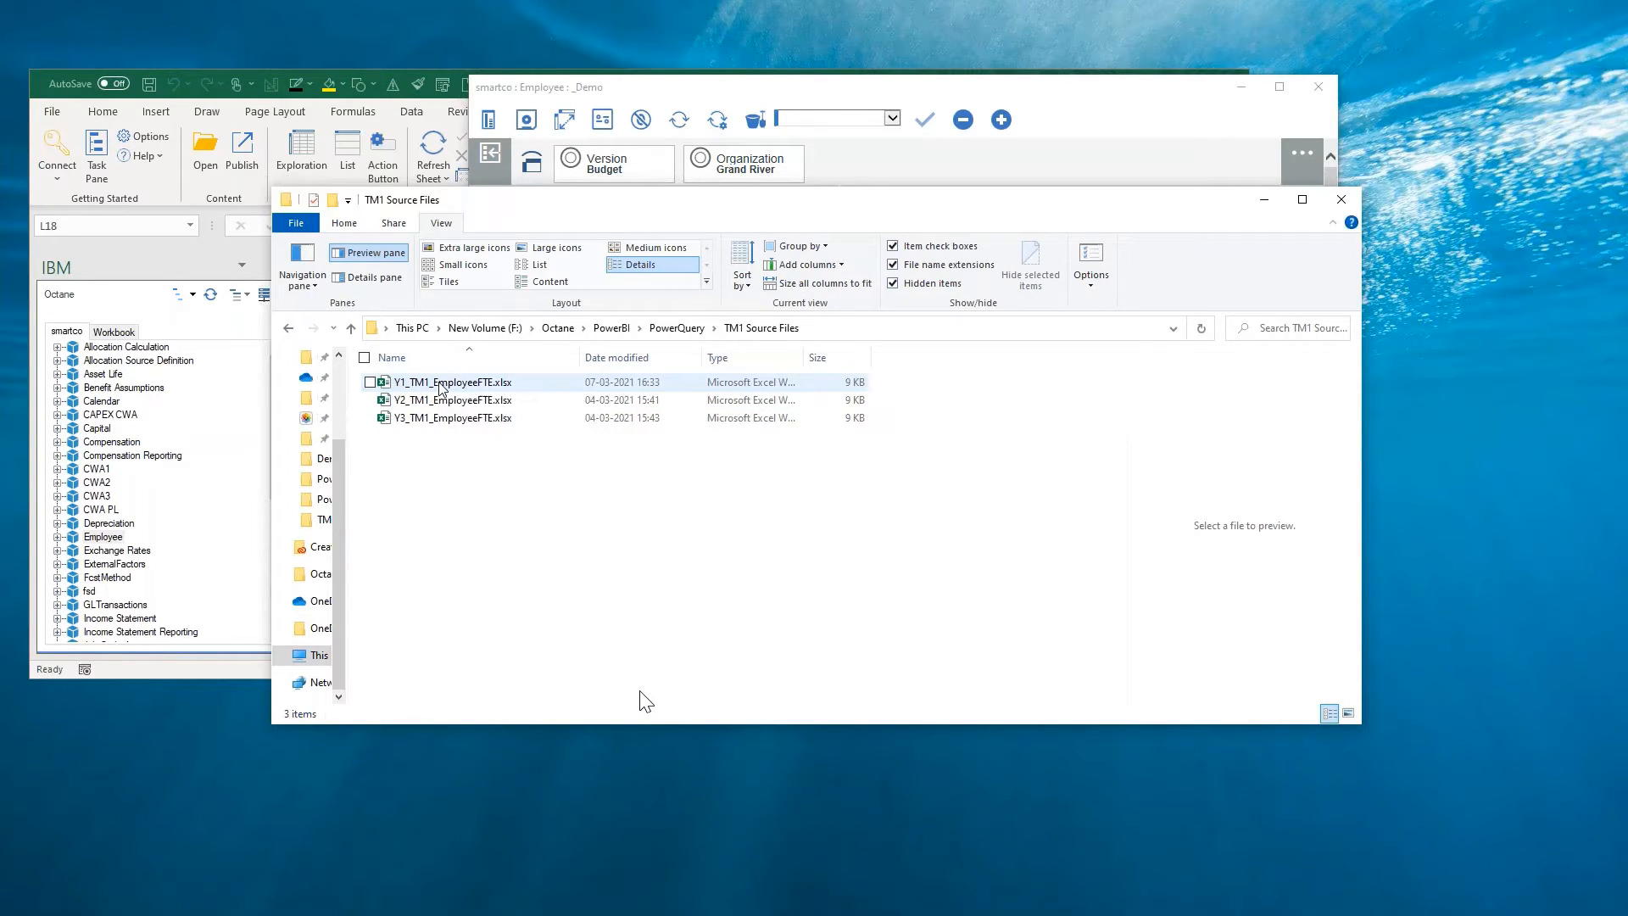
# - Select Y1_TM1_EmployeeFTE.xlsx in the TM1 Source Files folder and move the folder window aside
pyautogui.click(441, 389)
pyautogui.click(443, 388)
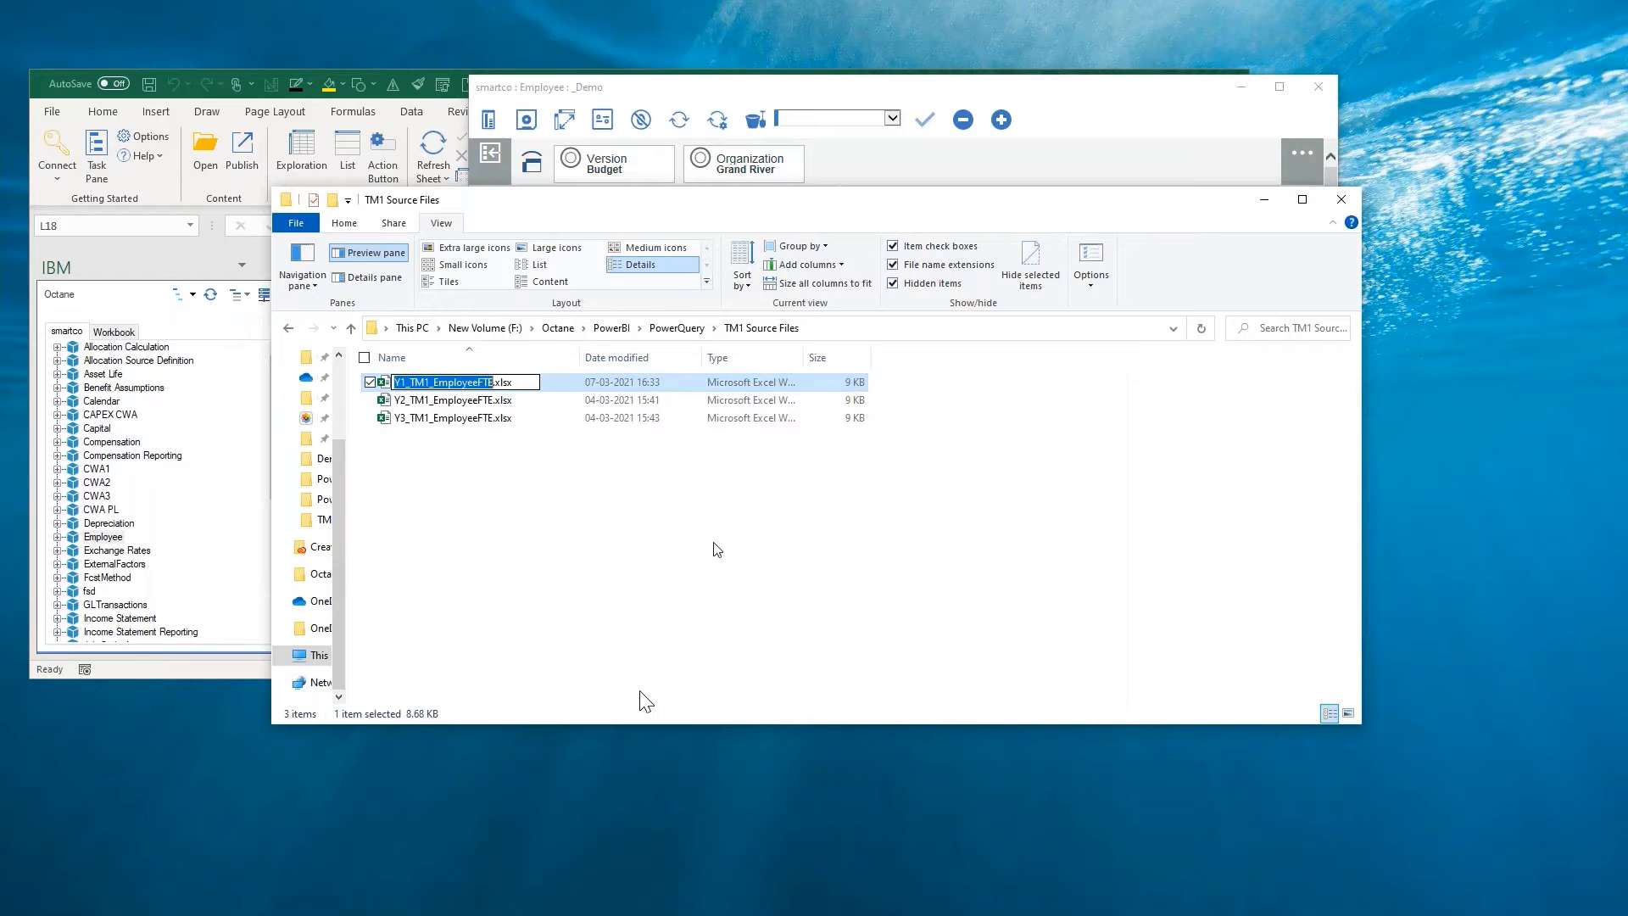
pyautogui.click(584, 540)
pyautogui.click(463, 388)
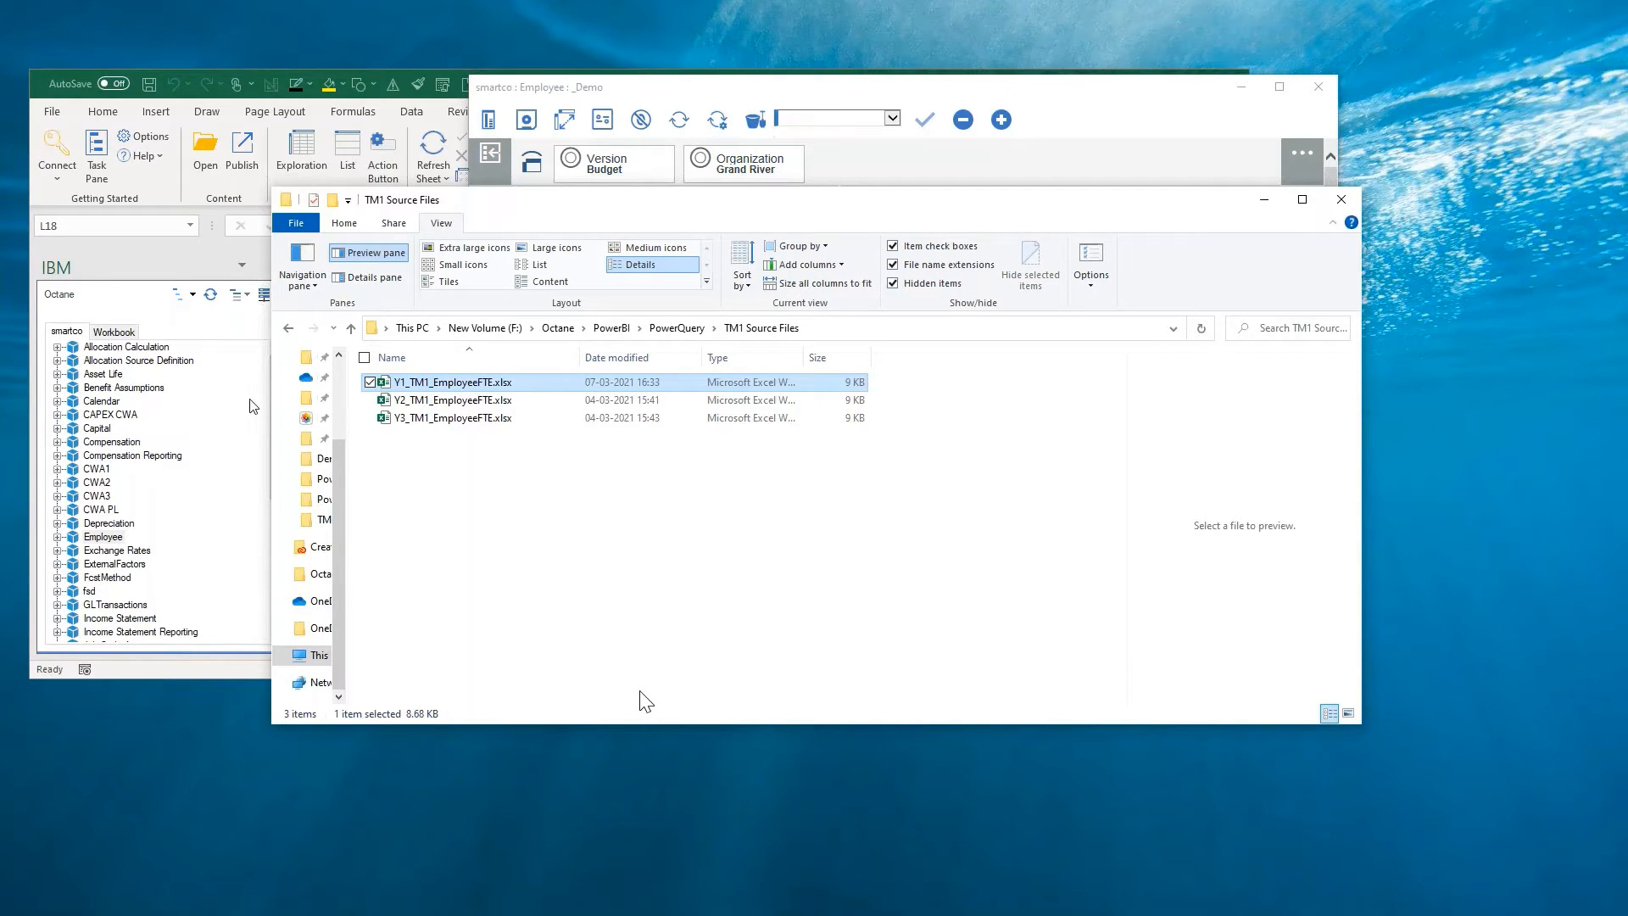
pyautogui.moveTo(628, 207); pyautogui.dragTo(1001, 304)
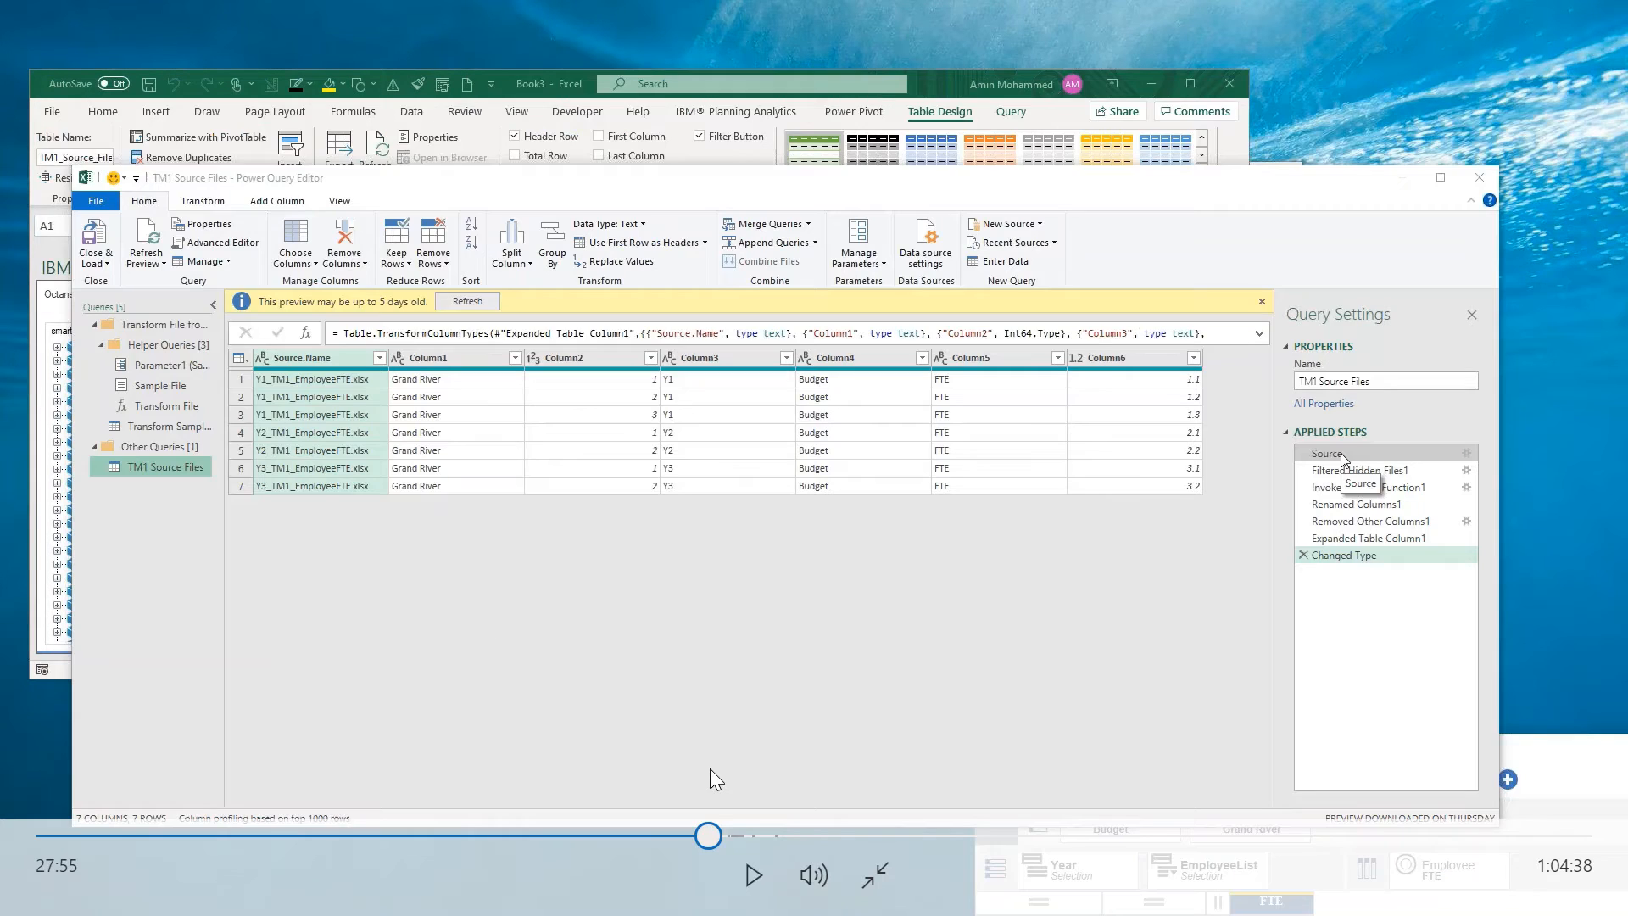
pyautogui.press('space')
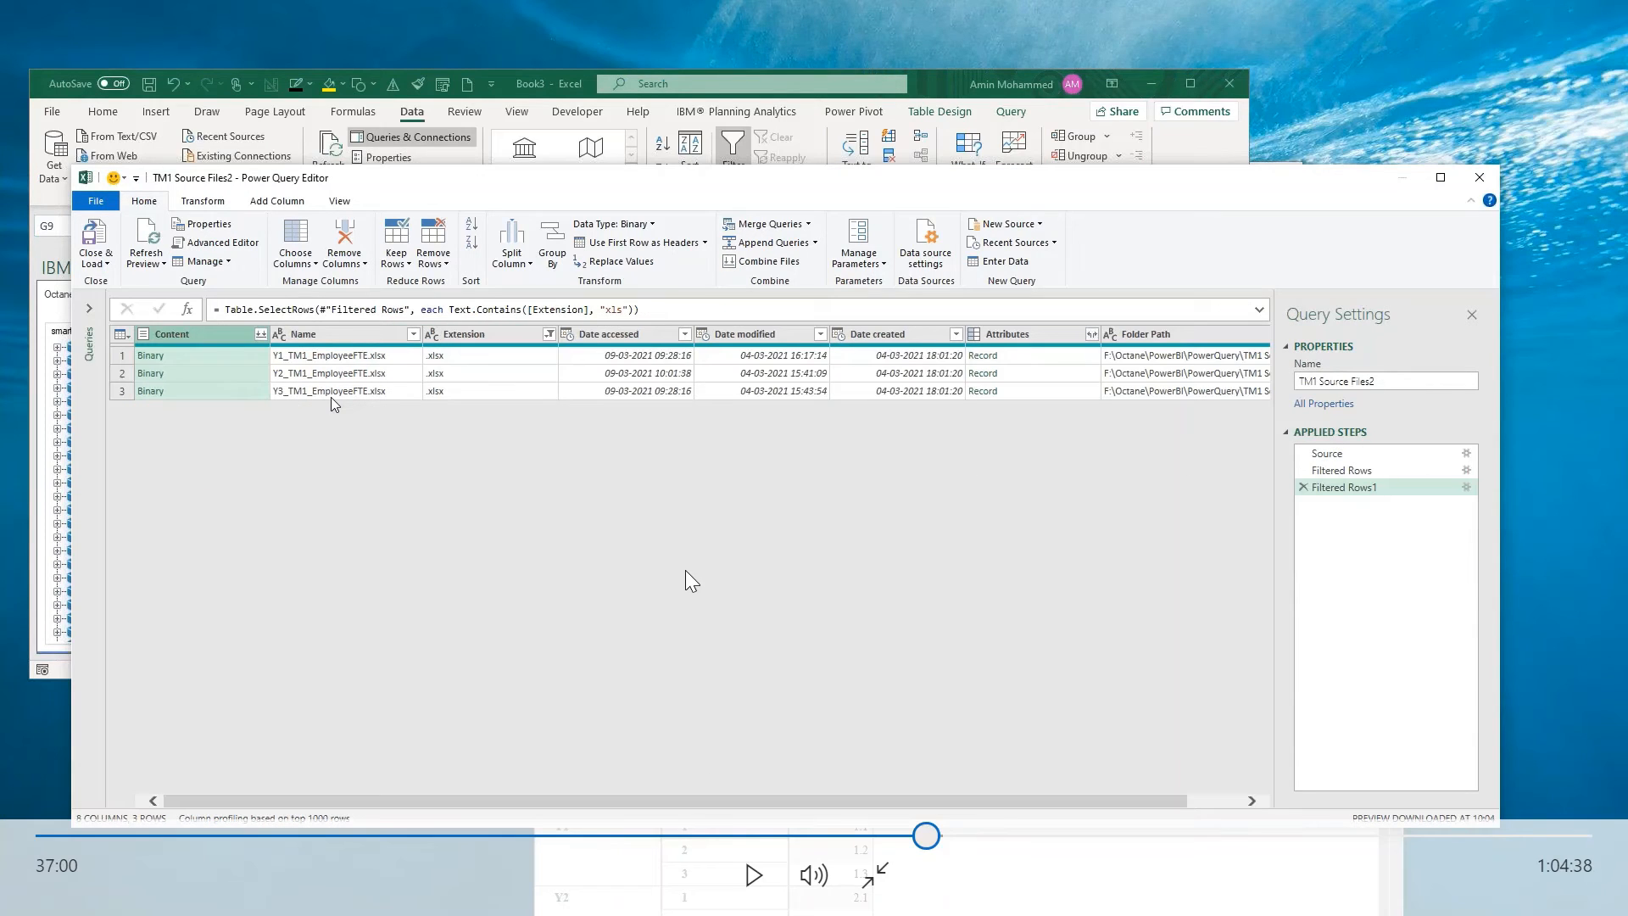
pyautogui.press('space')
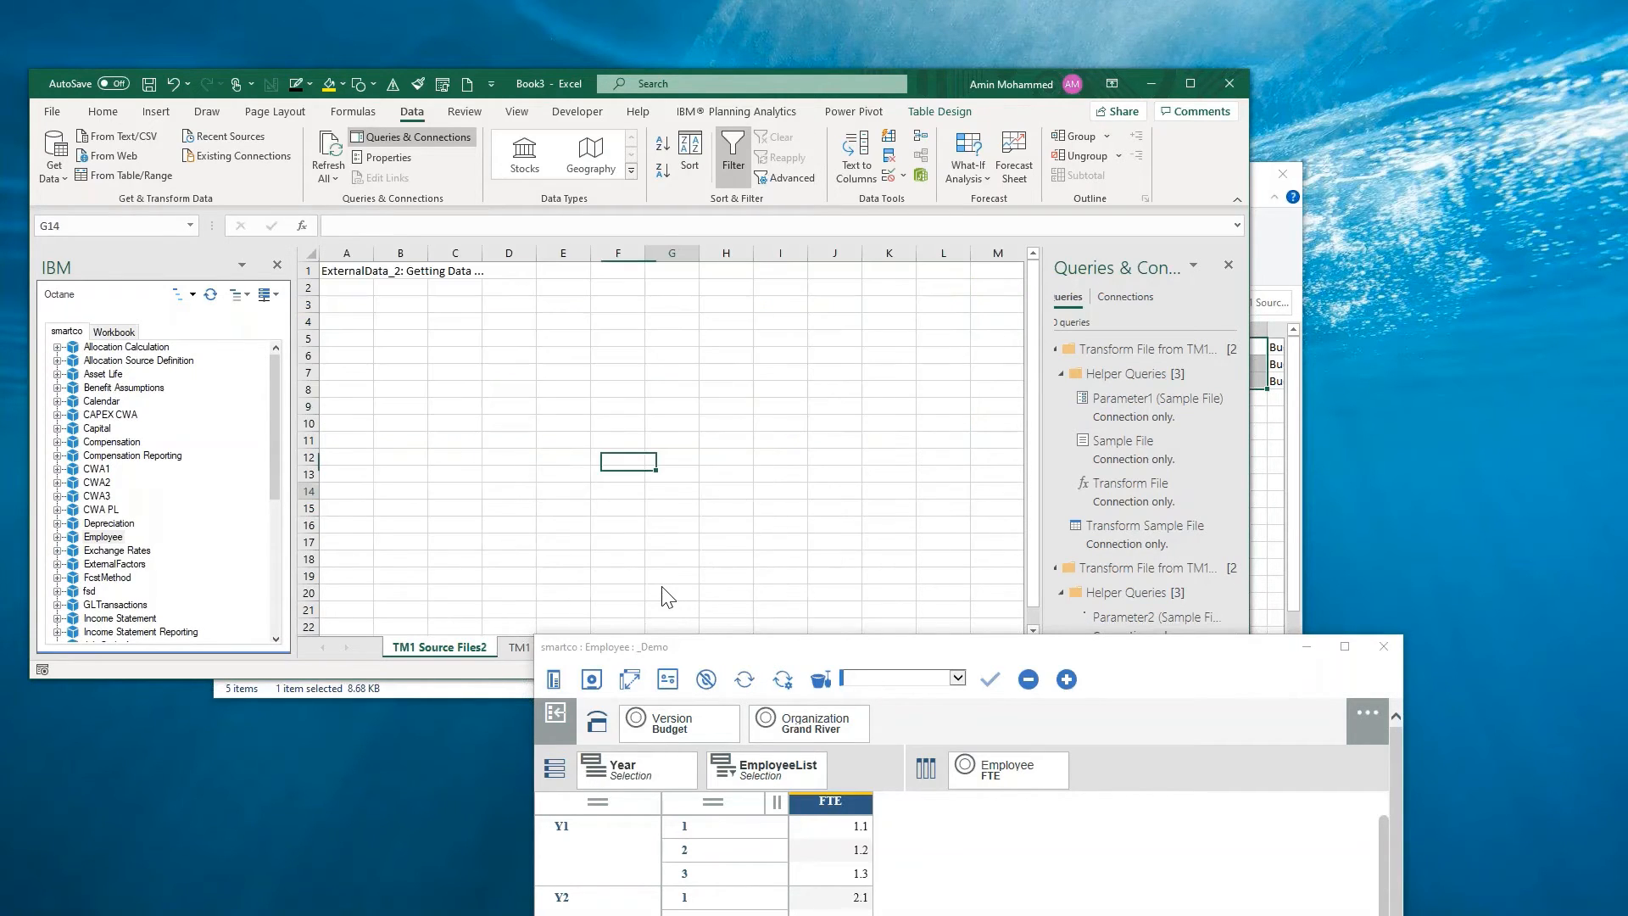
# - Check the Column6 values in the loaded TM1 Source Files2 table
pyautogui.click(516, 390)
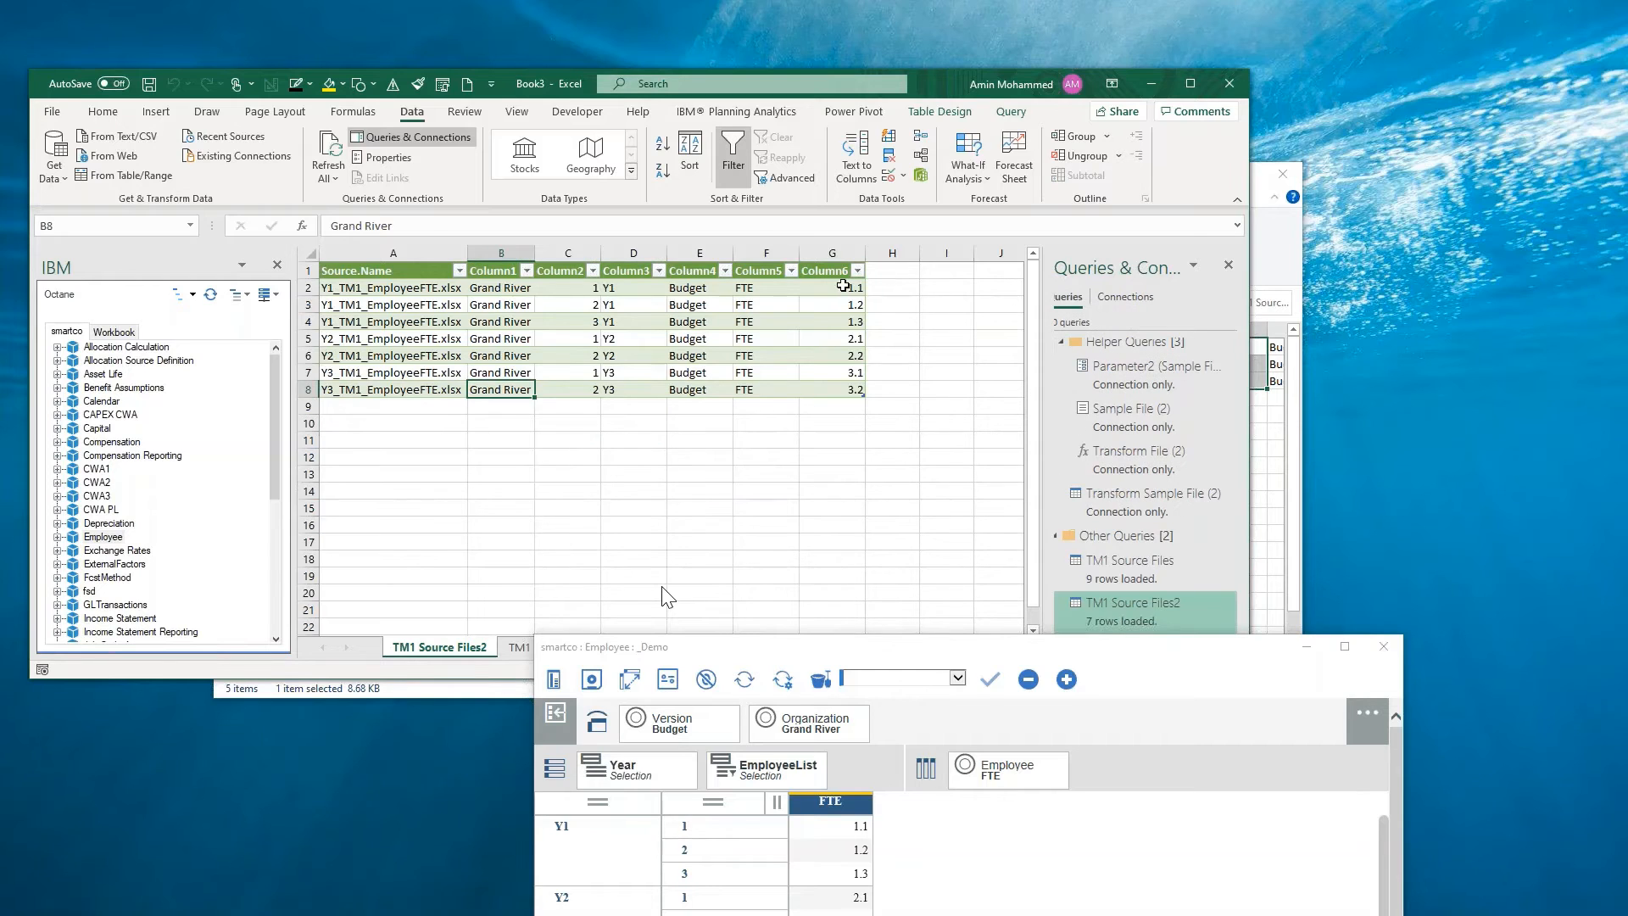
pyautogui.moveTo(843, 285); pyautogui.dragTo(830, 378)
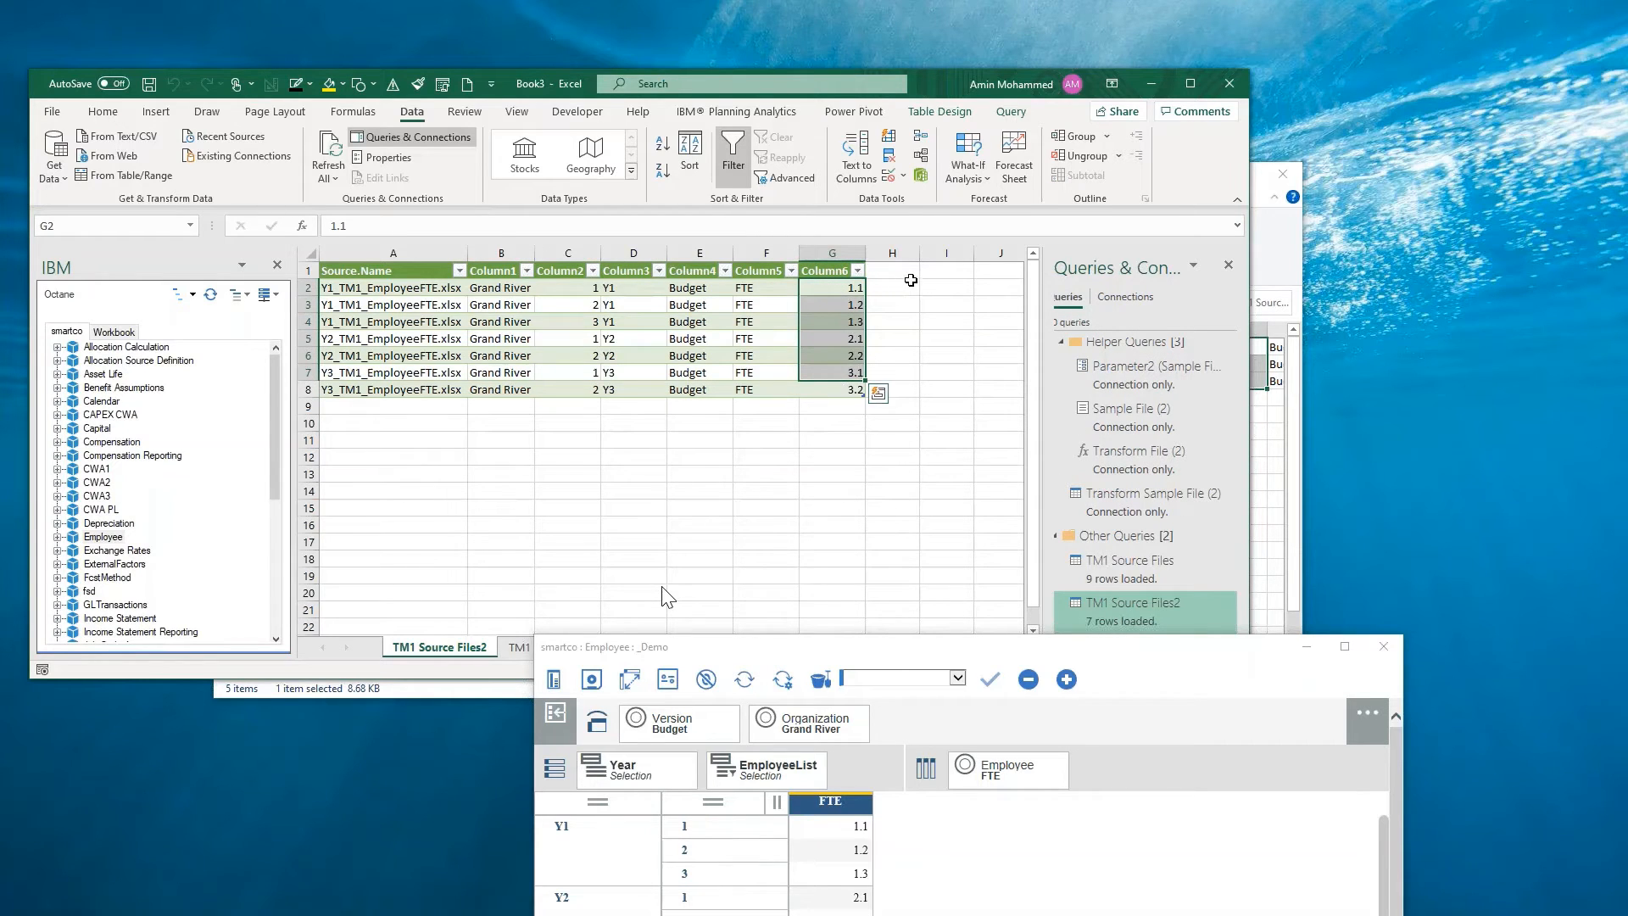
pyautogui.click(906, 285)
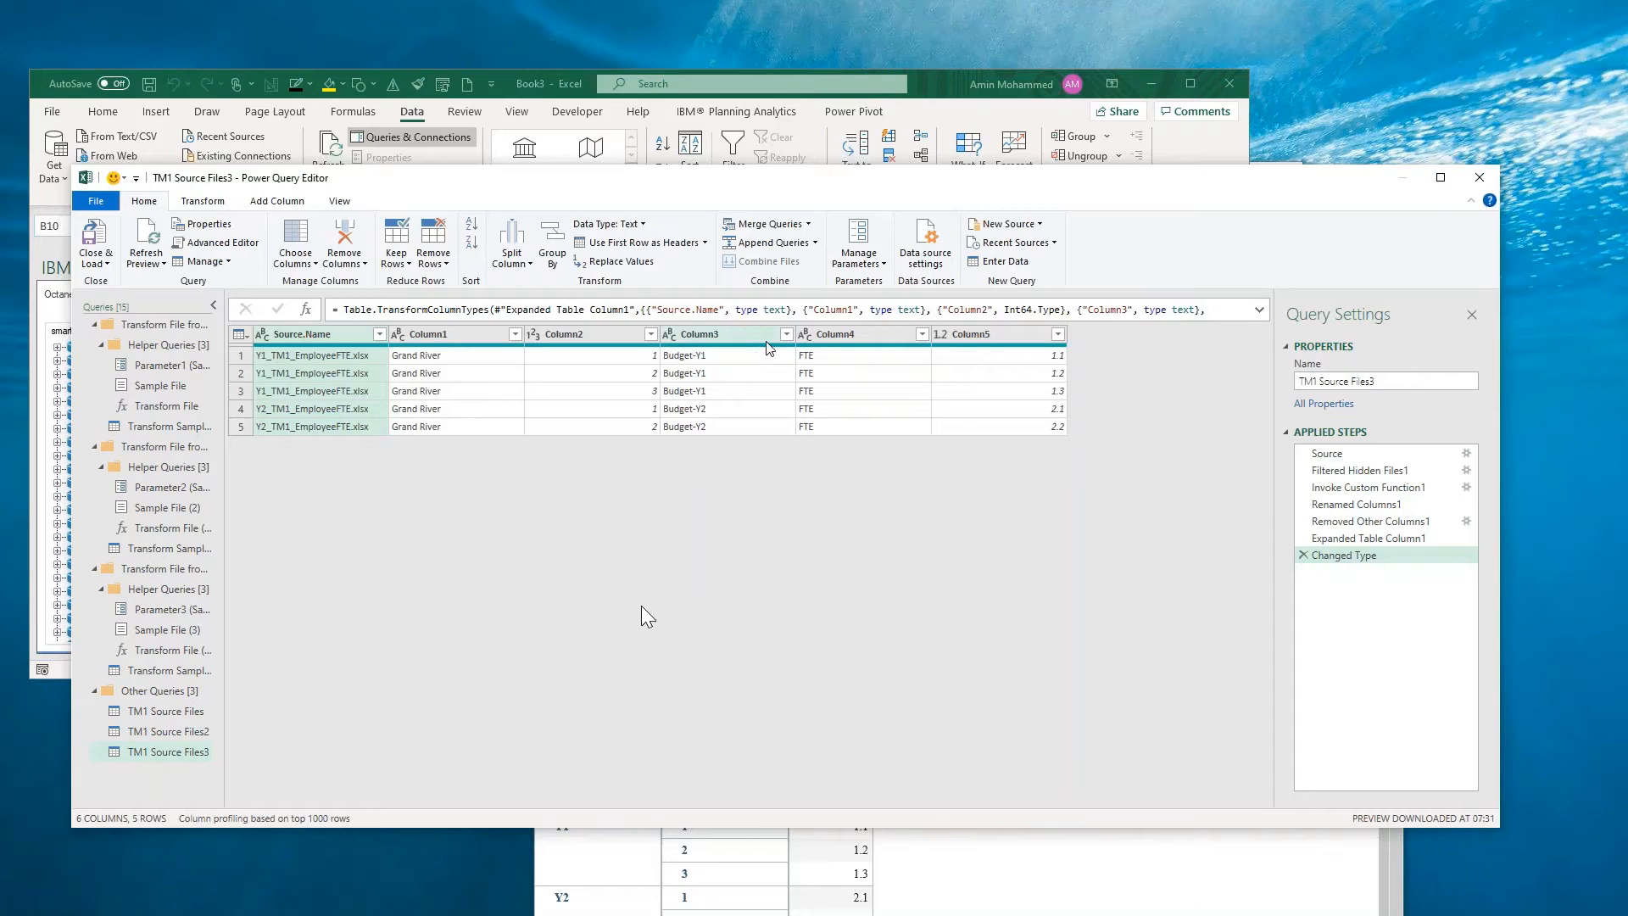
# - Examine the Column3 values and the column's filter list in the TM1 Source Files3 query
pyautogui.click(702, 361)
pyautogui.click(711, 425)
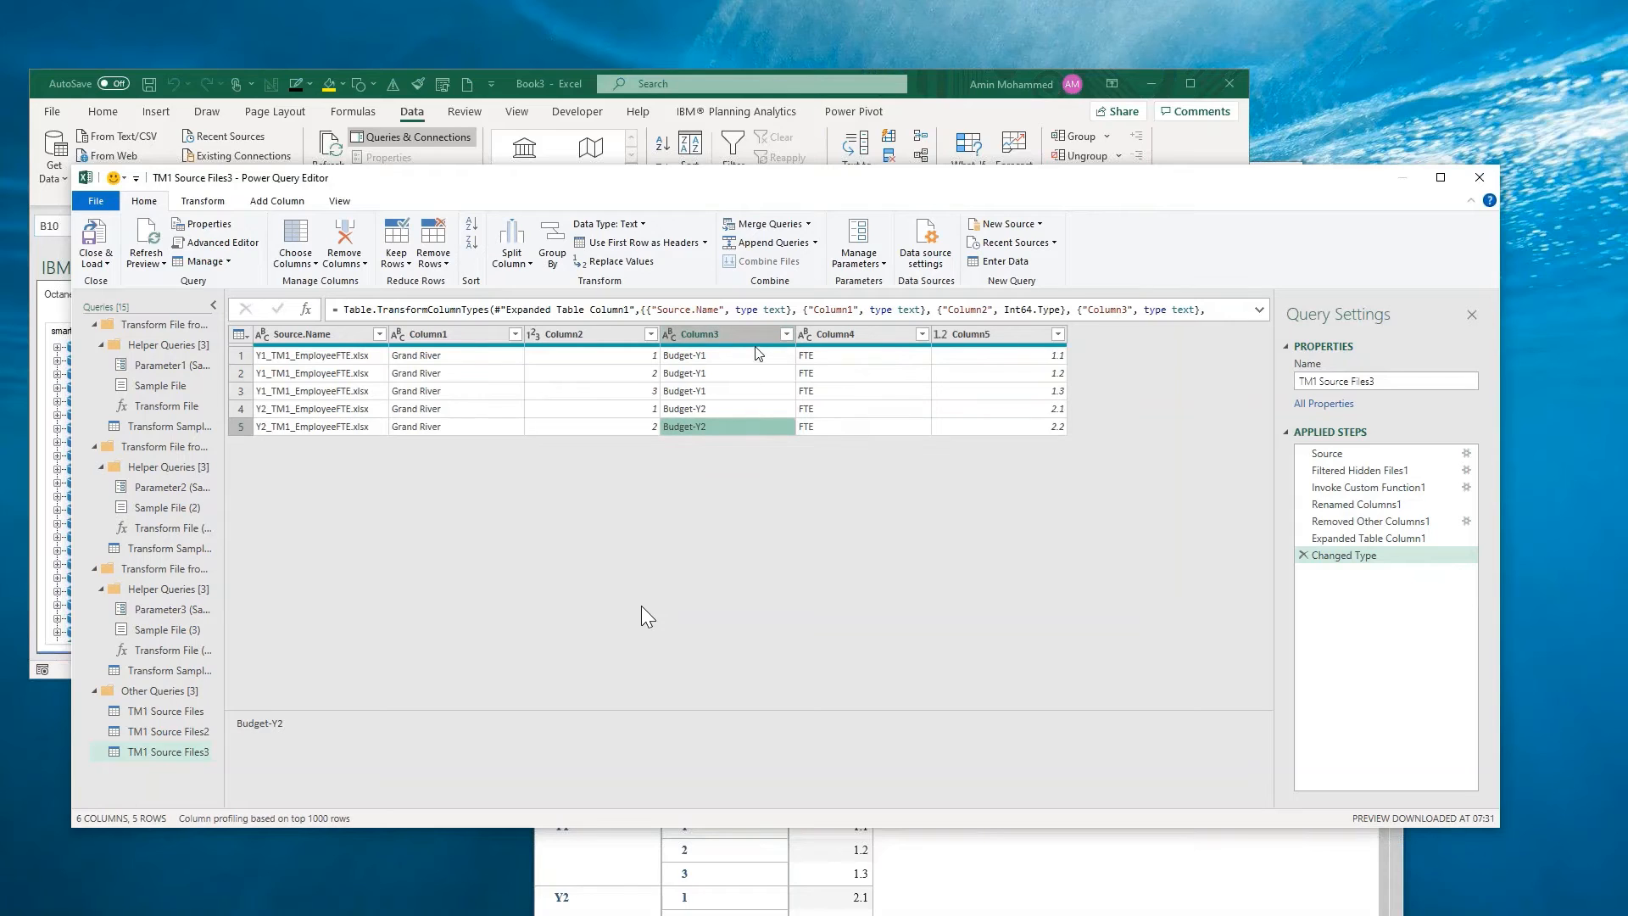
pyautogui.click(787, 342)
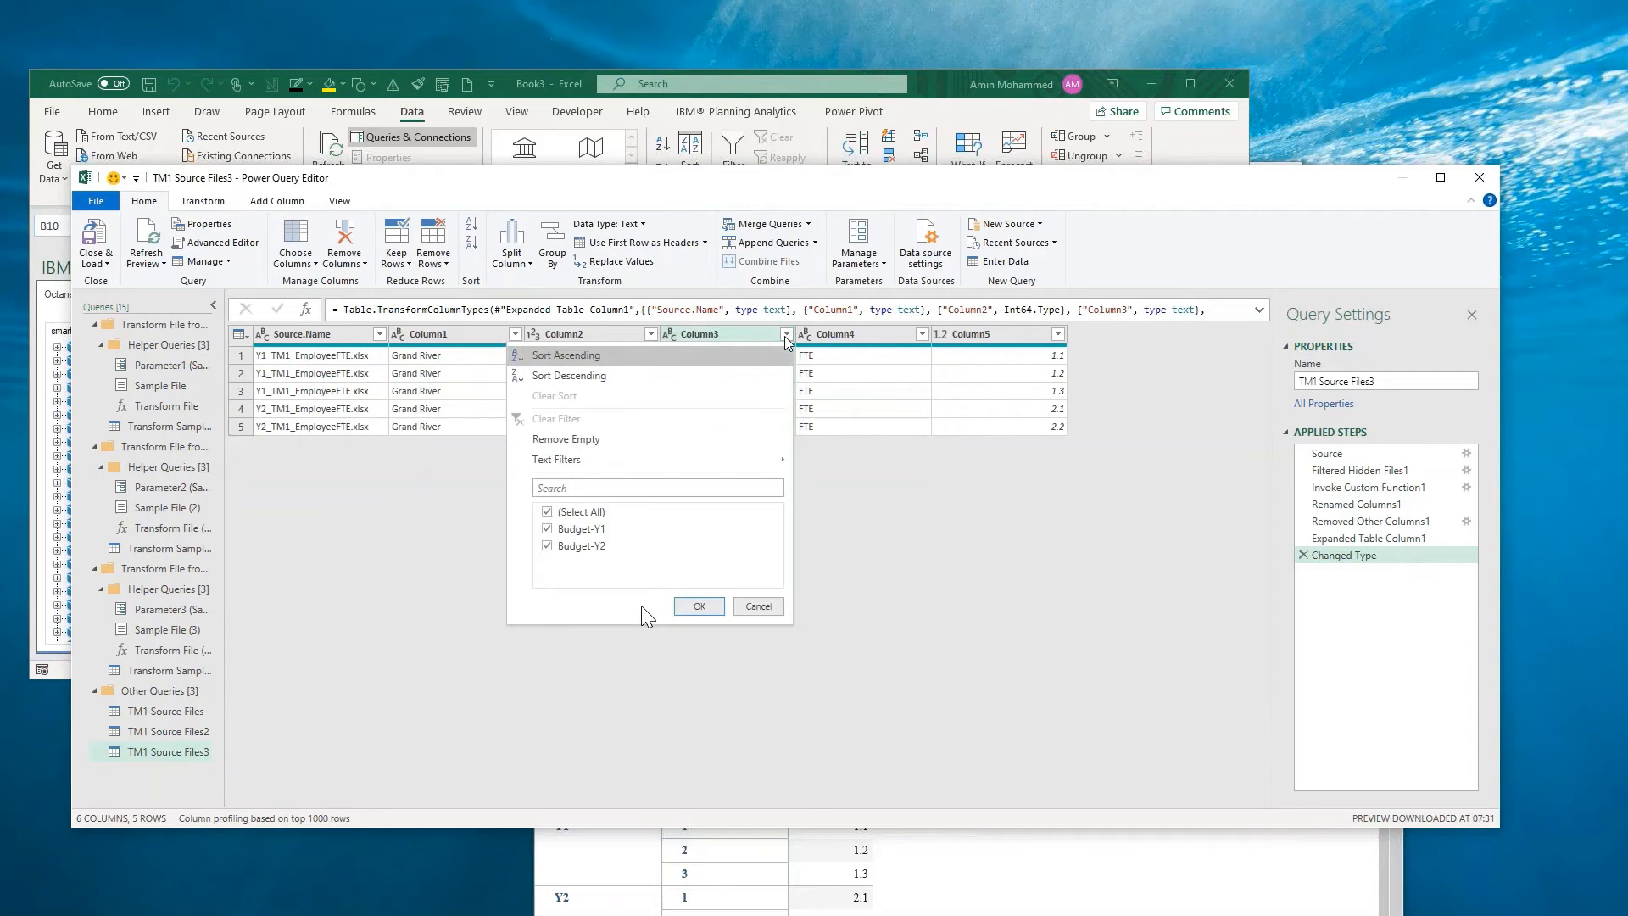
pyautogui.click(787, 342)
# - Split Column3 of the TM1 Source Files3 query by the custom delimiter "-" at each occurrence
pyautogui.rightClick(749, 340)
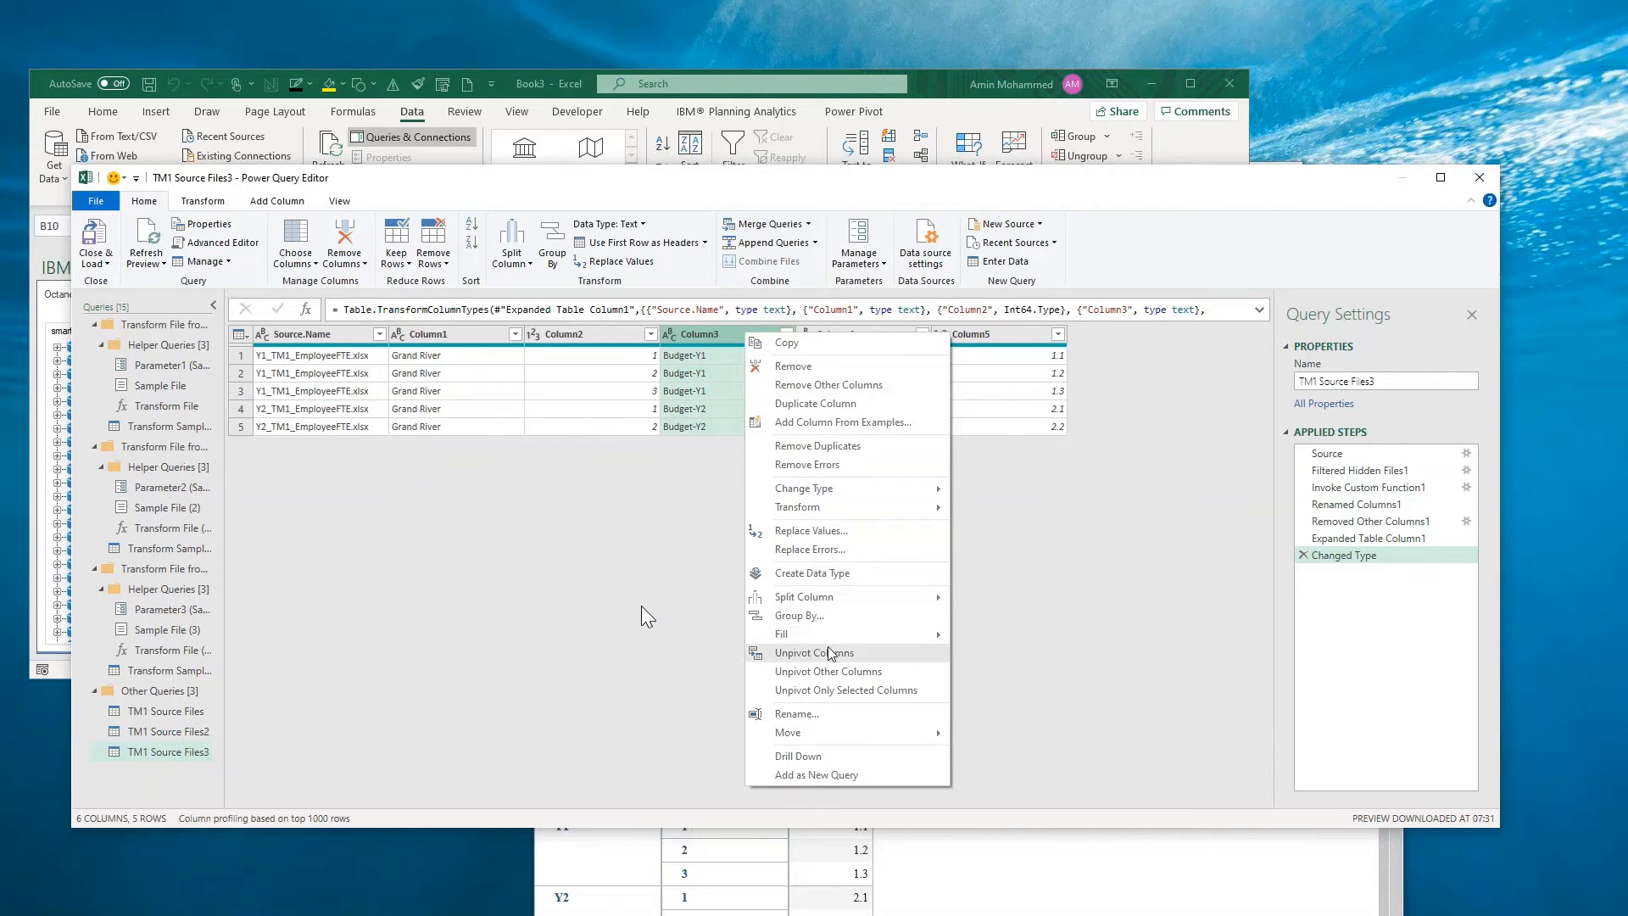
pyautogui.moveTo(875, 606)
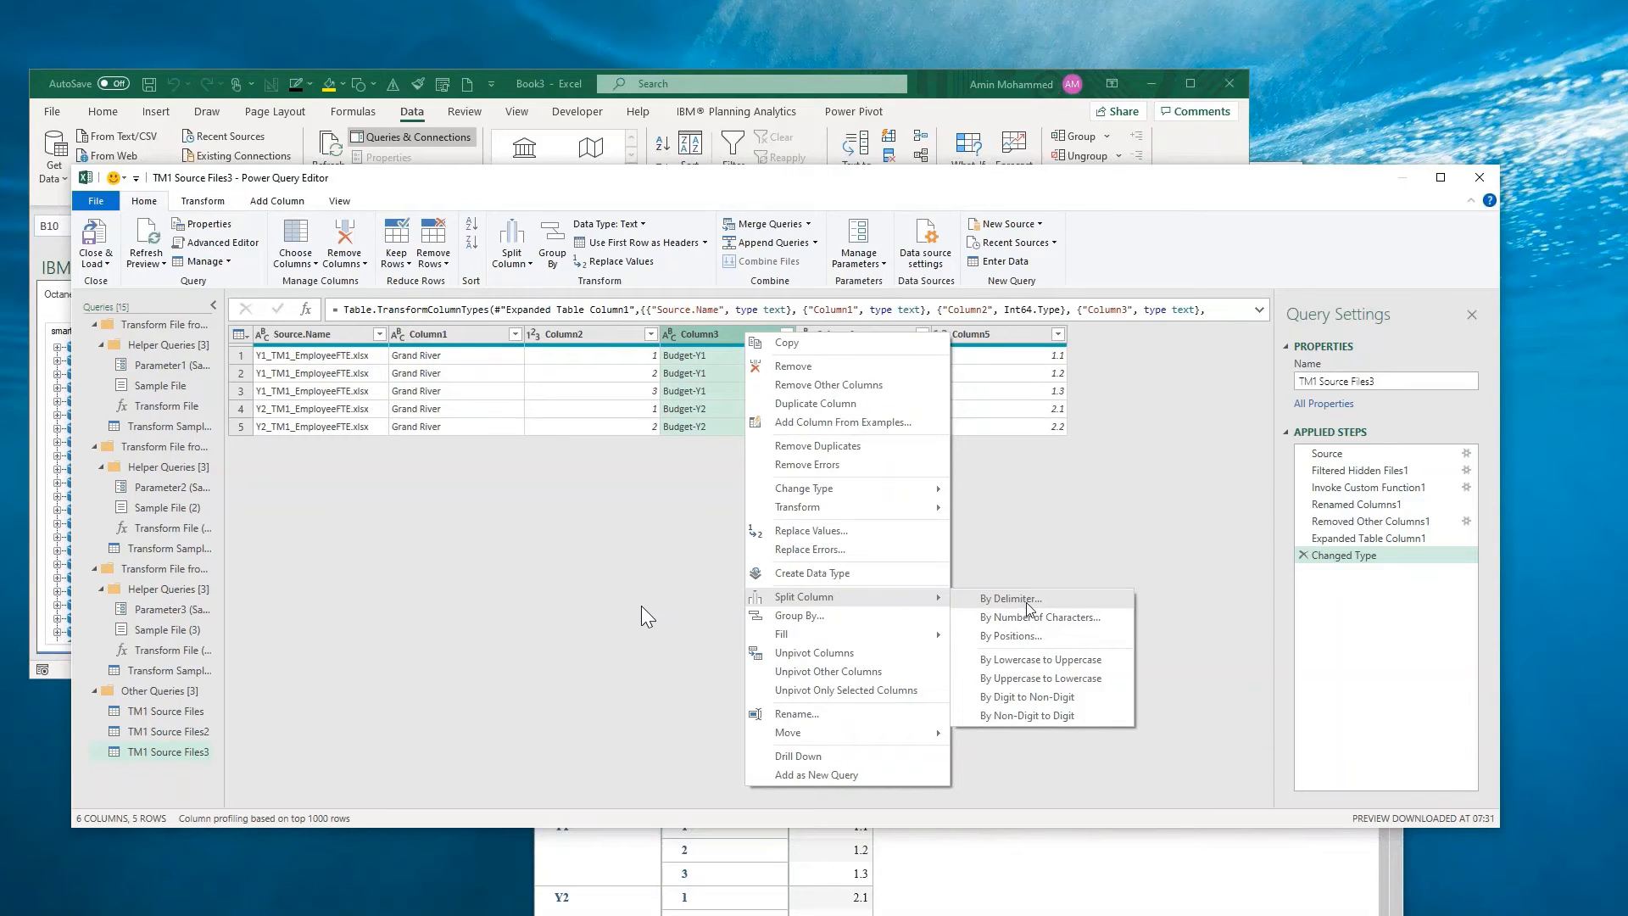
pyautogui.click(1009, 604)
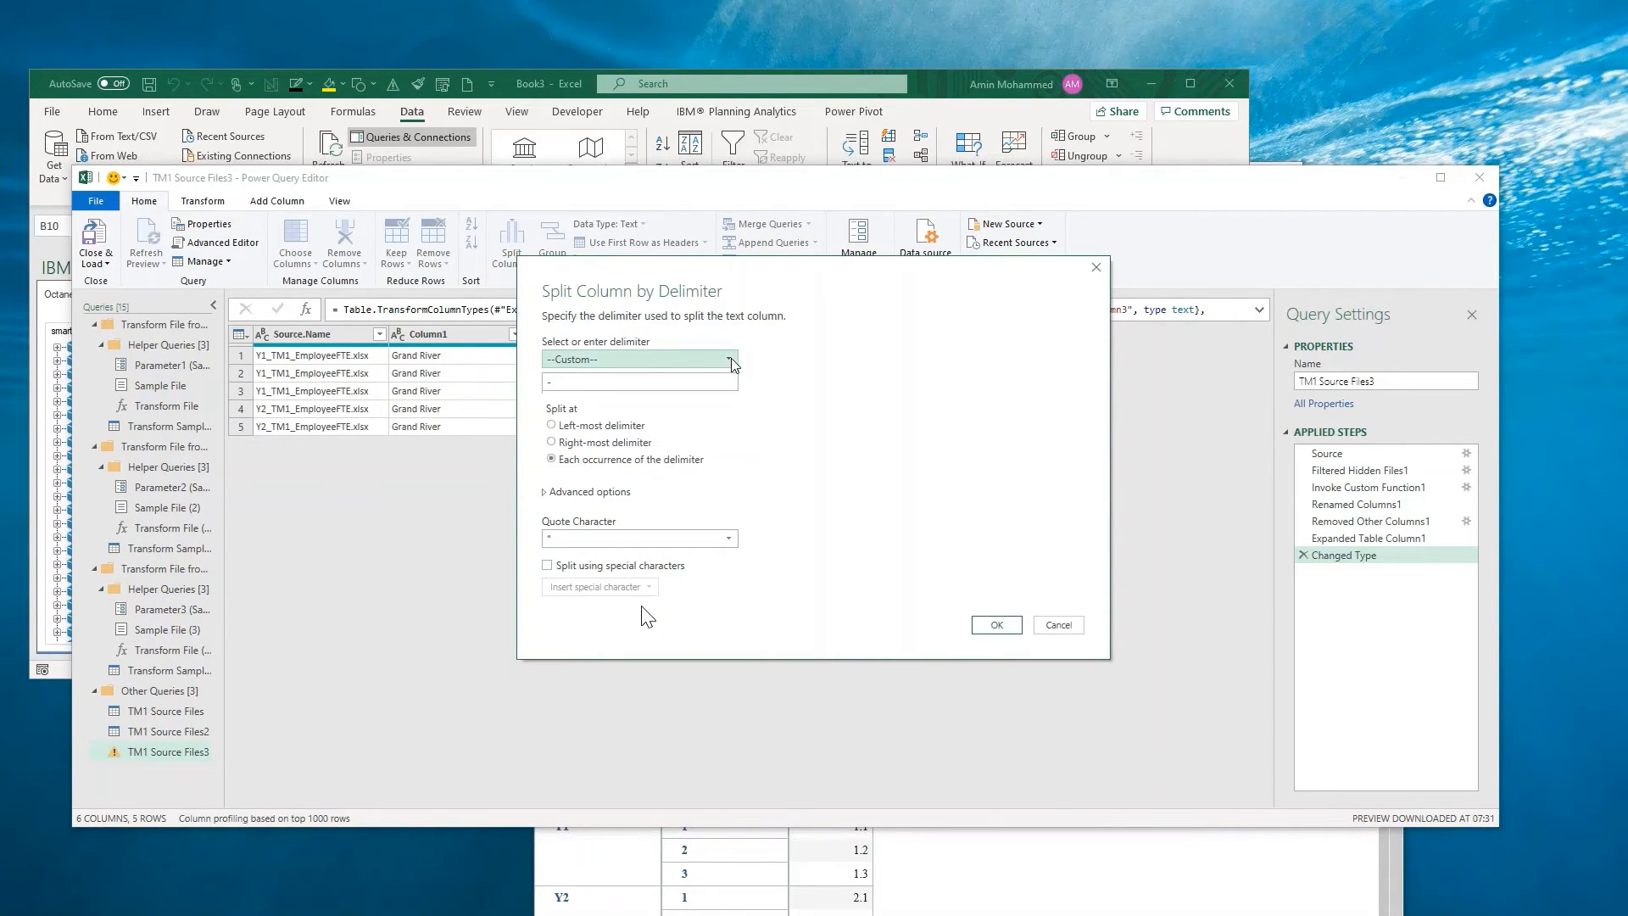
pyautogui.click(729, 359)
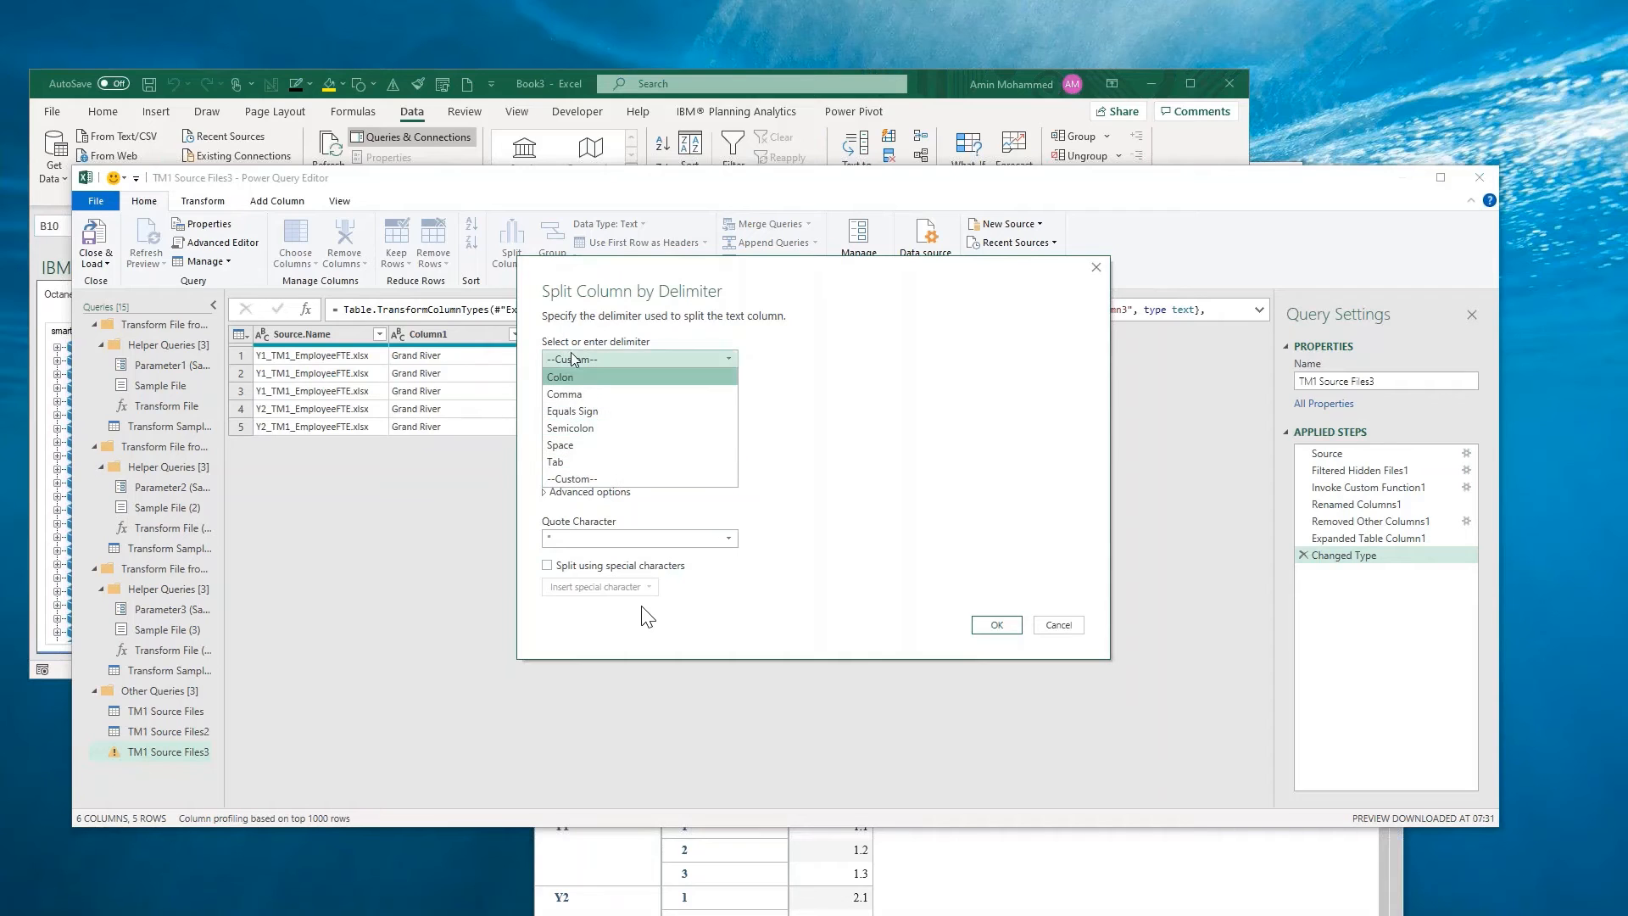
pyautogui.click(575, 480)
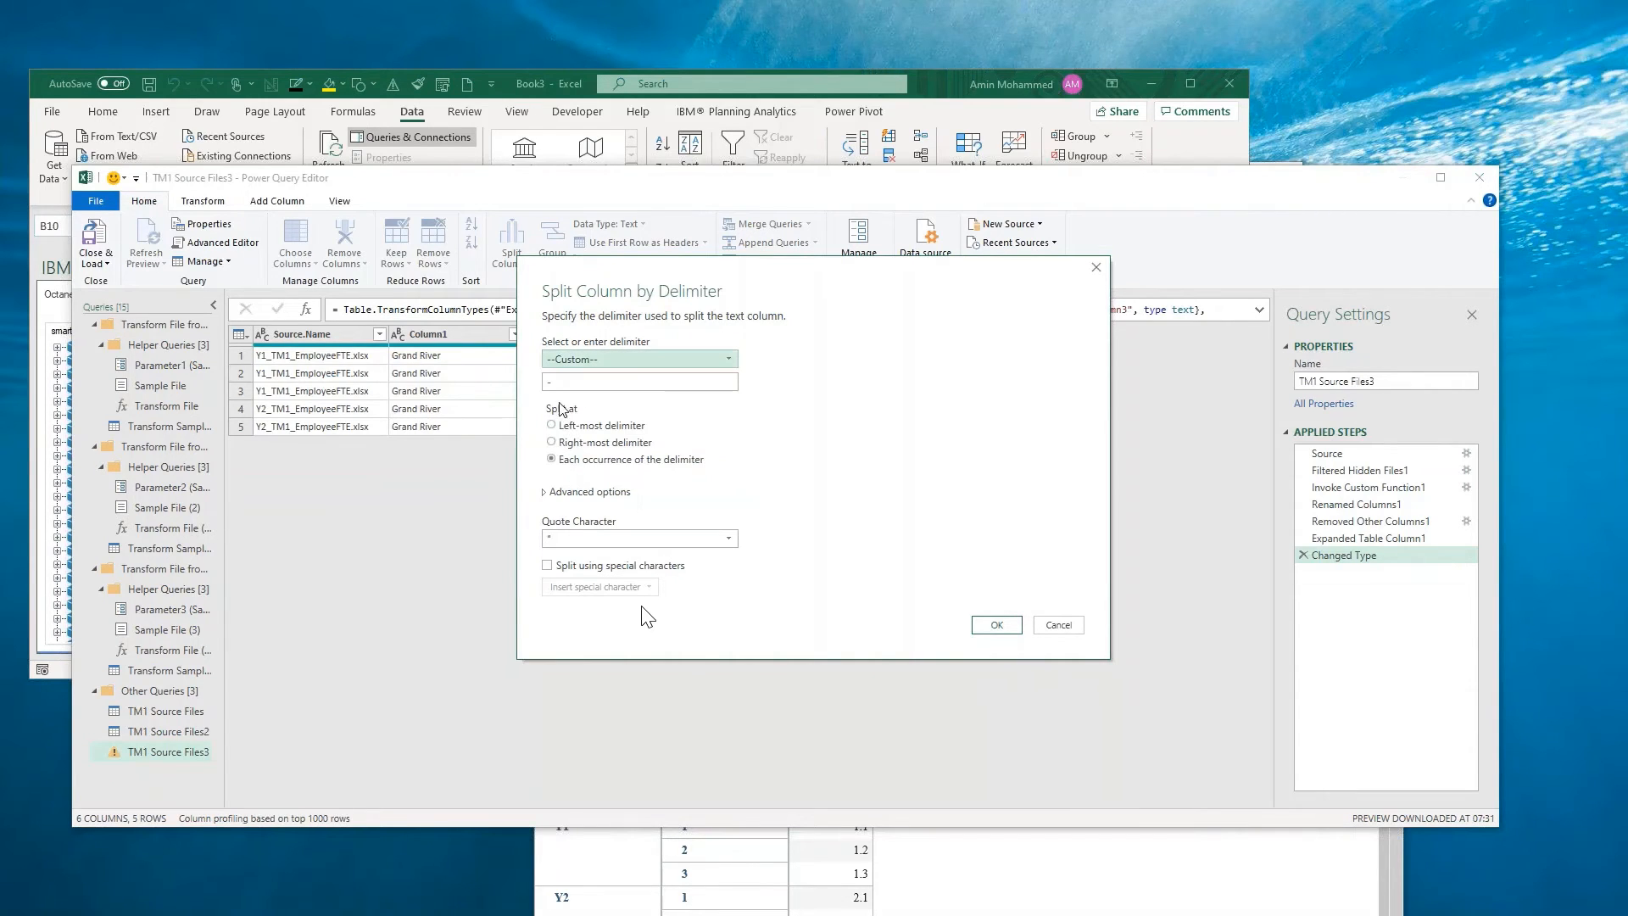
pyautogui.click(556, 382)
pyautogui.moveTo(556, 383); pyautogui.dragTo(533, 384)
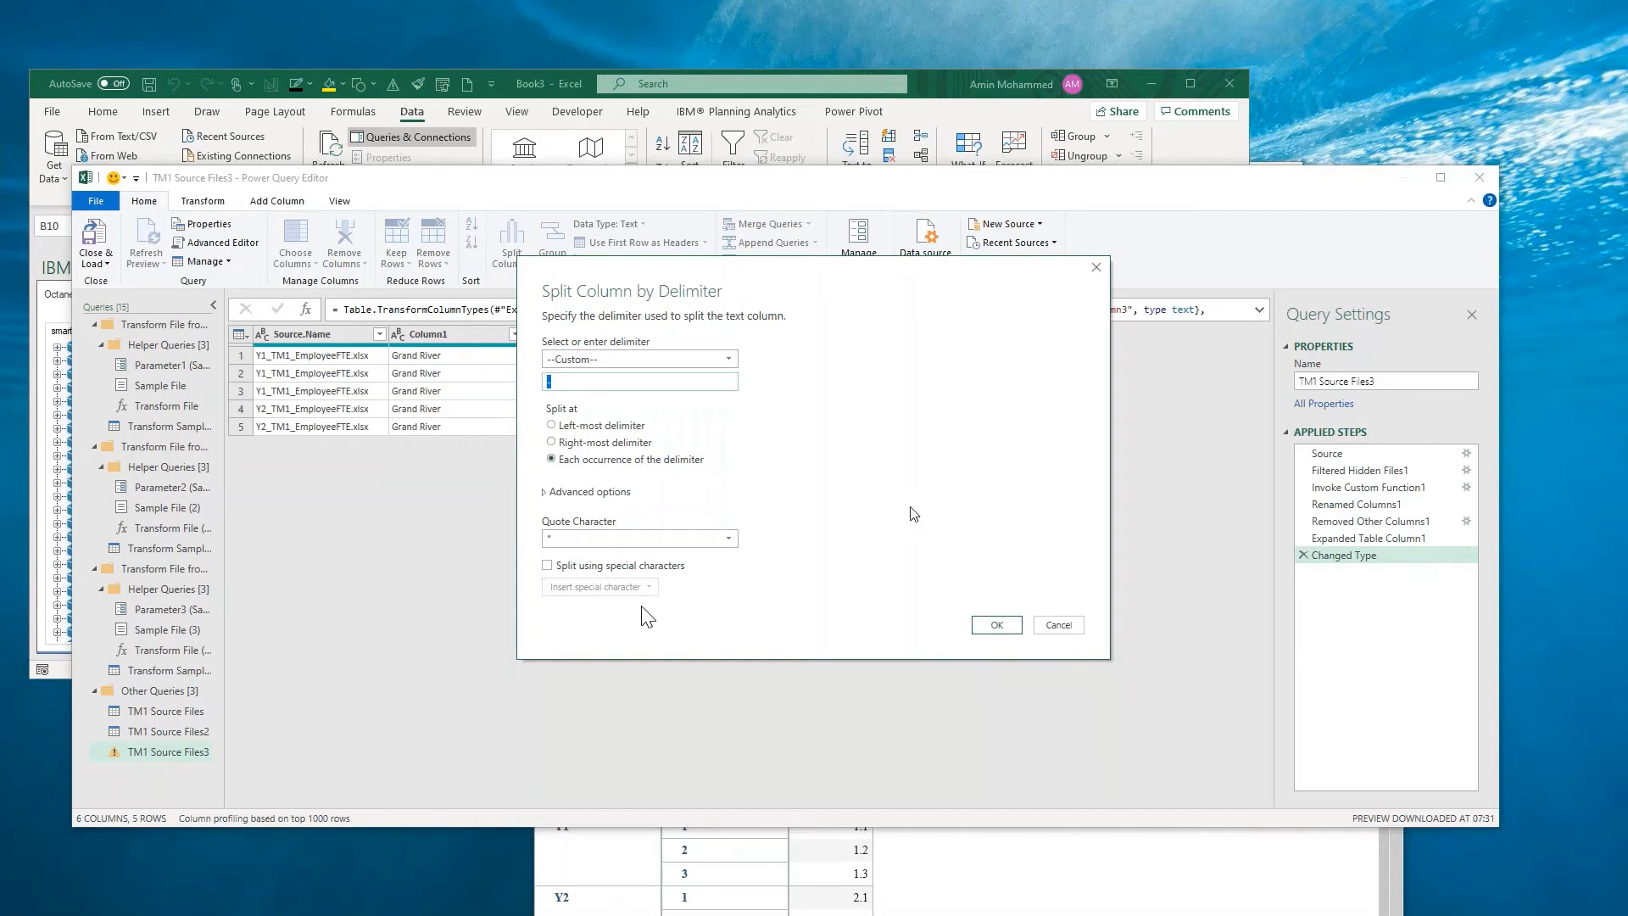
pyautogui.click(994, 629)
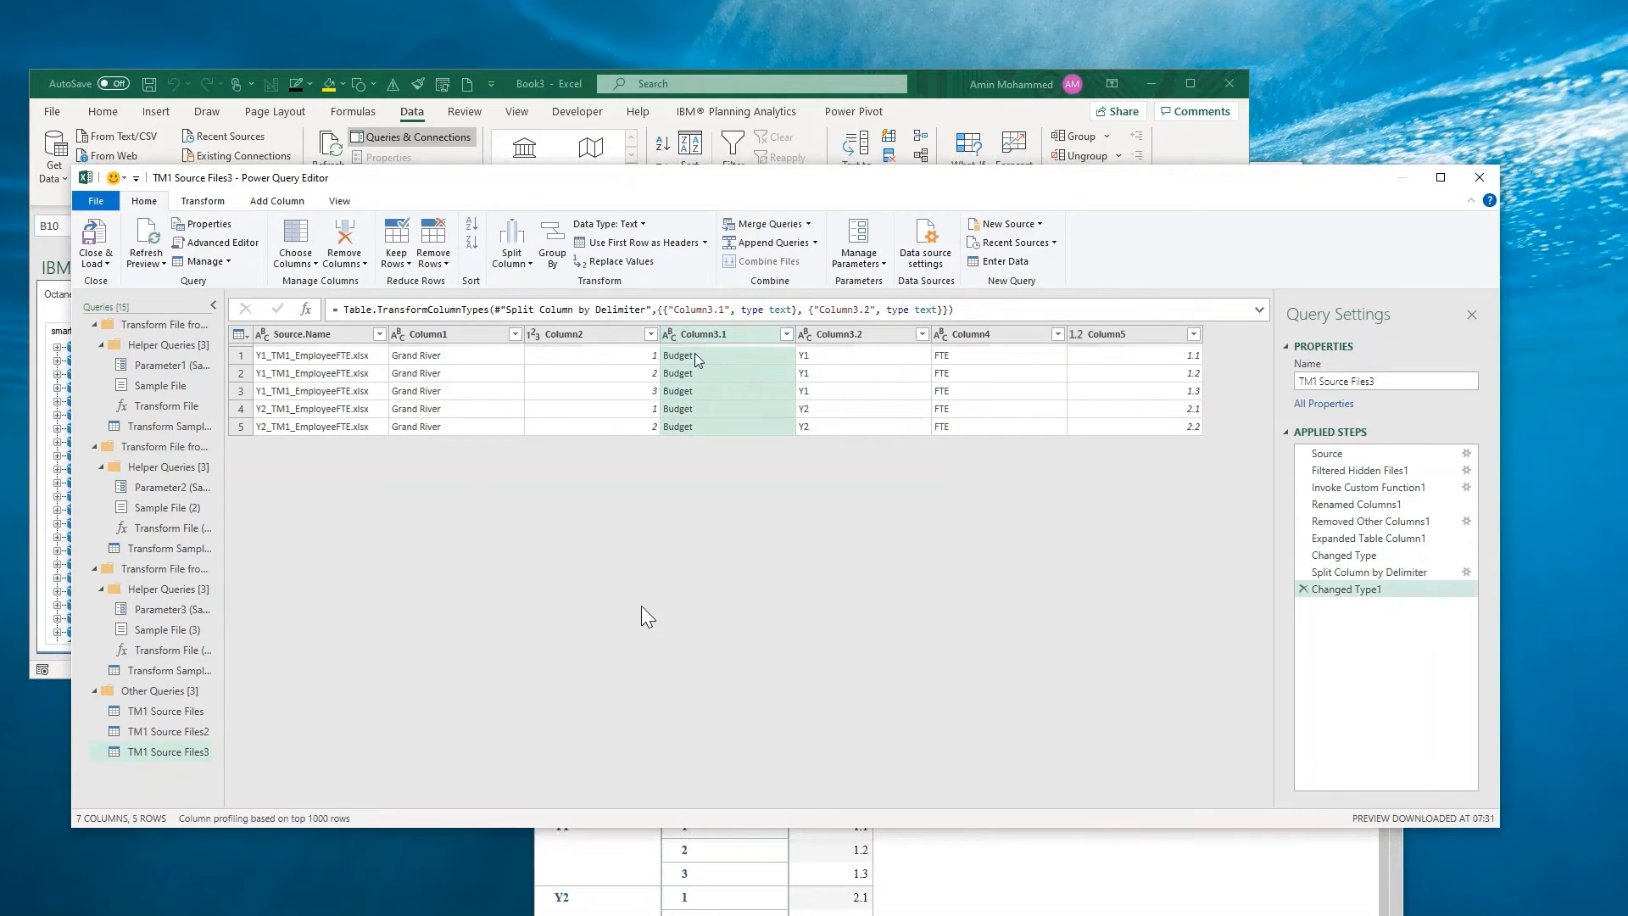
pyautogui.click(738, 355)
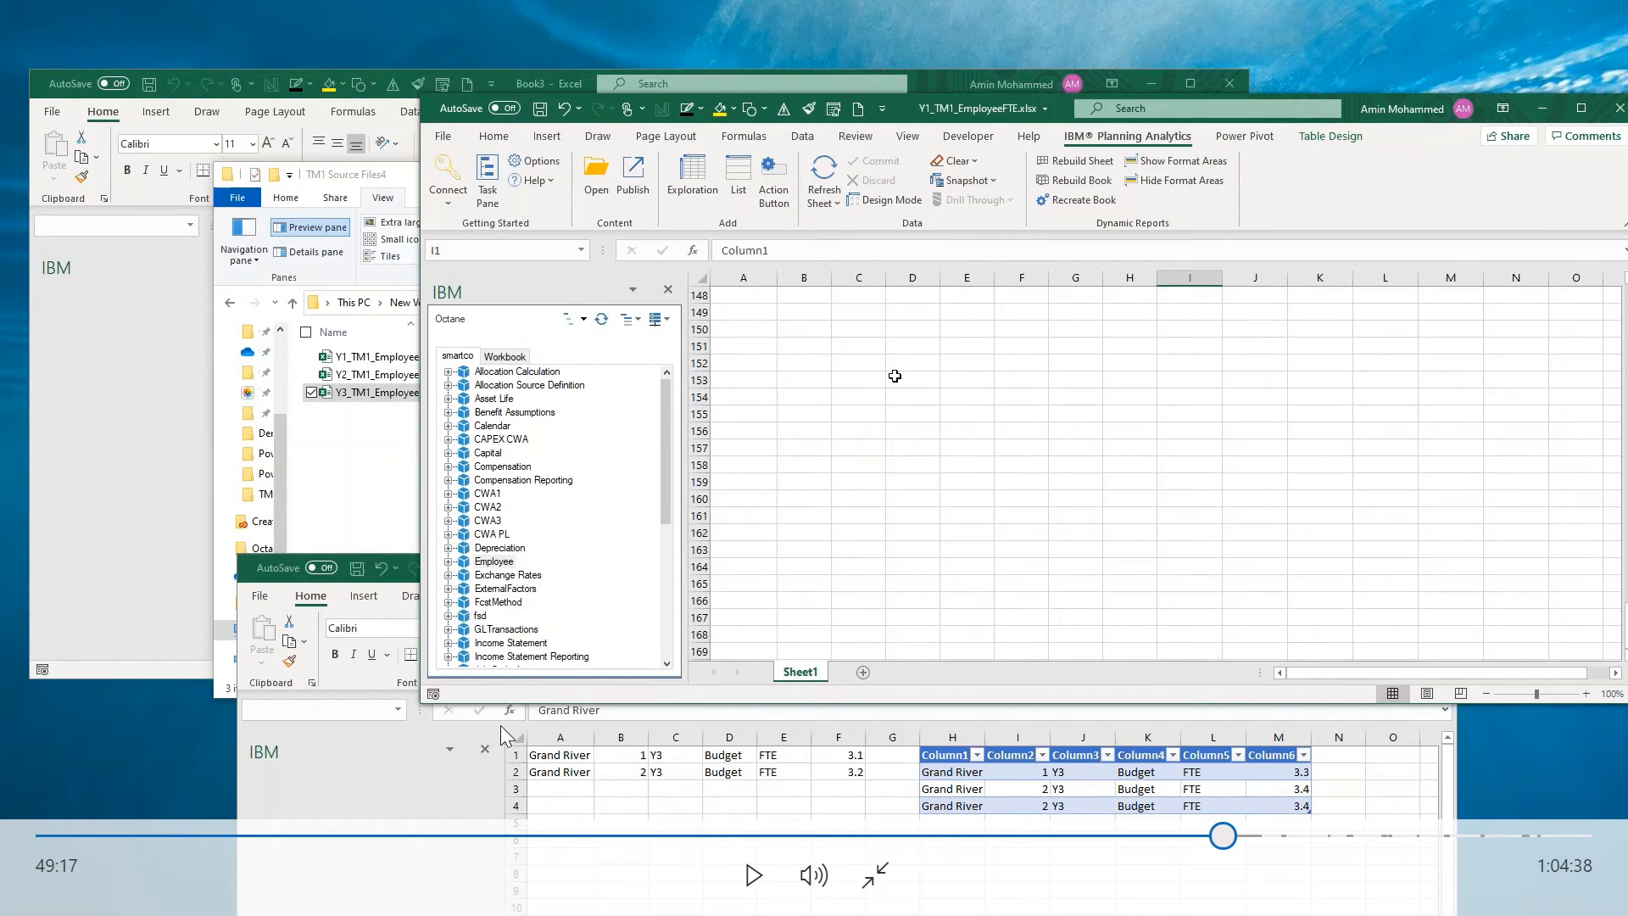
pyautogui.press('space')
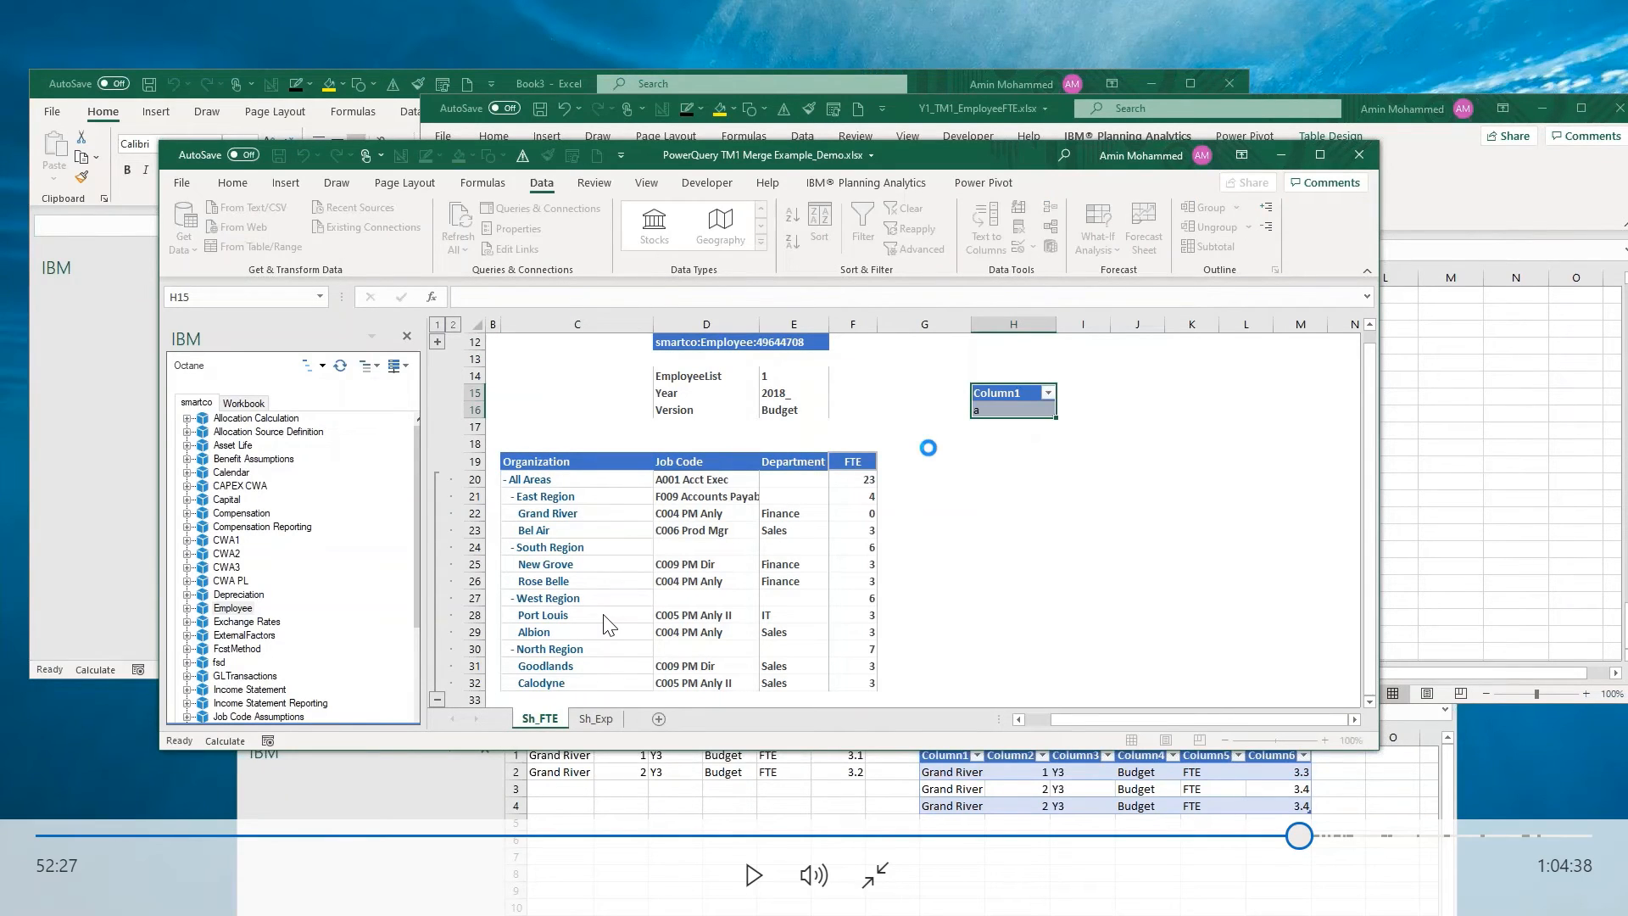
pyautogui.press('space')
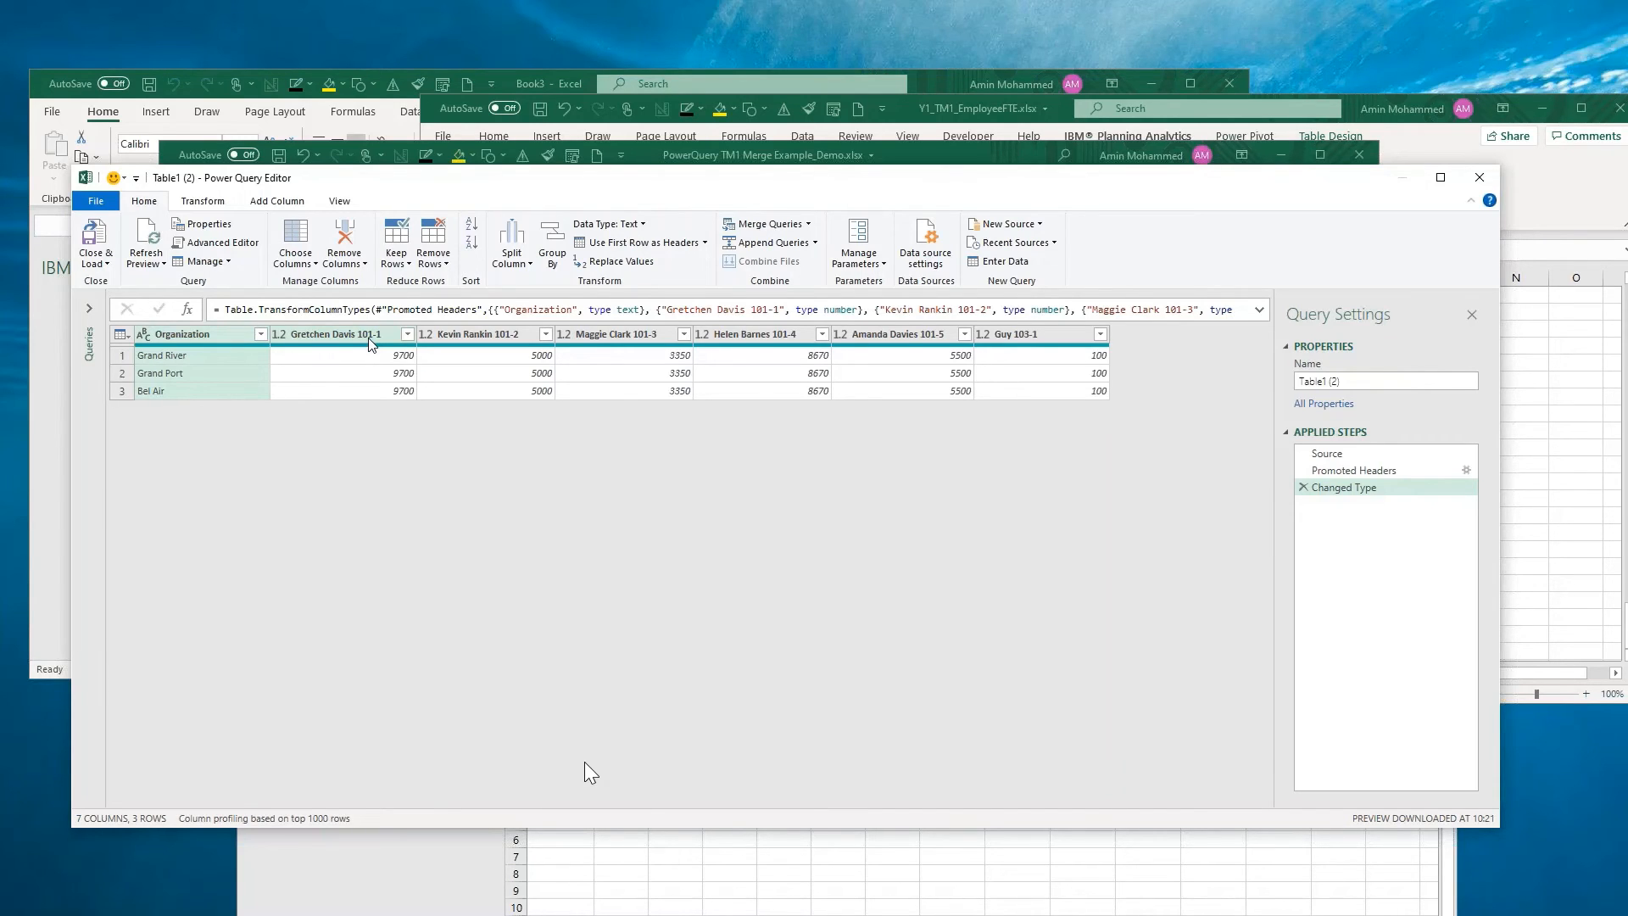
# - Unpivot all columns except Organization in the Table1 (2) query and load the query as a connection only
pyautogui.rightClick(191, 340)
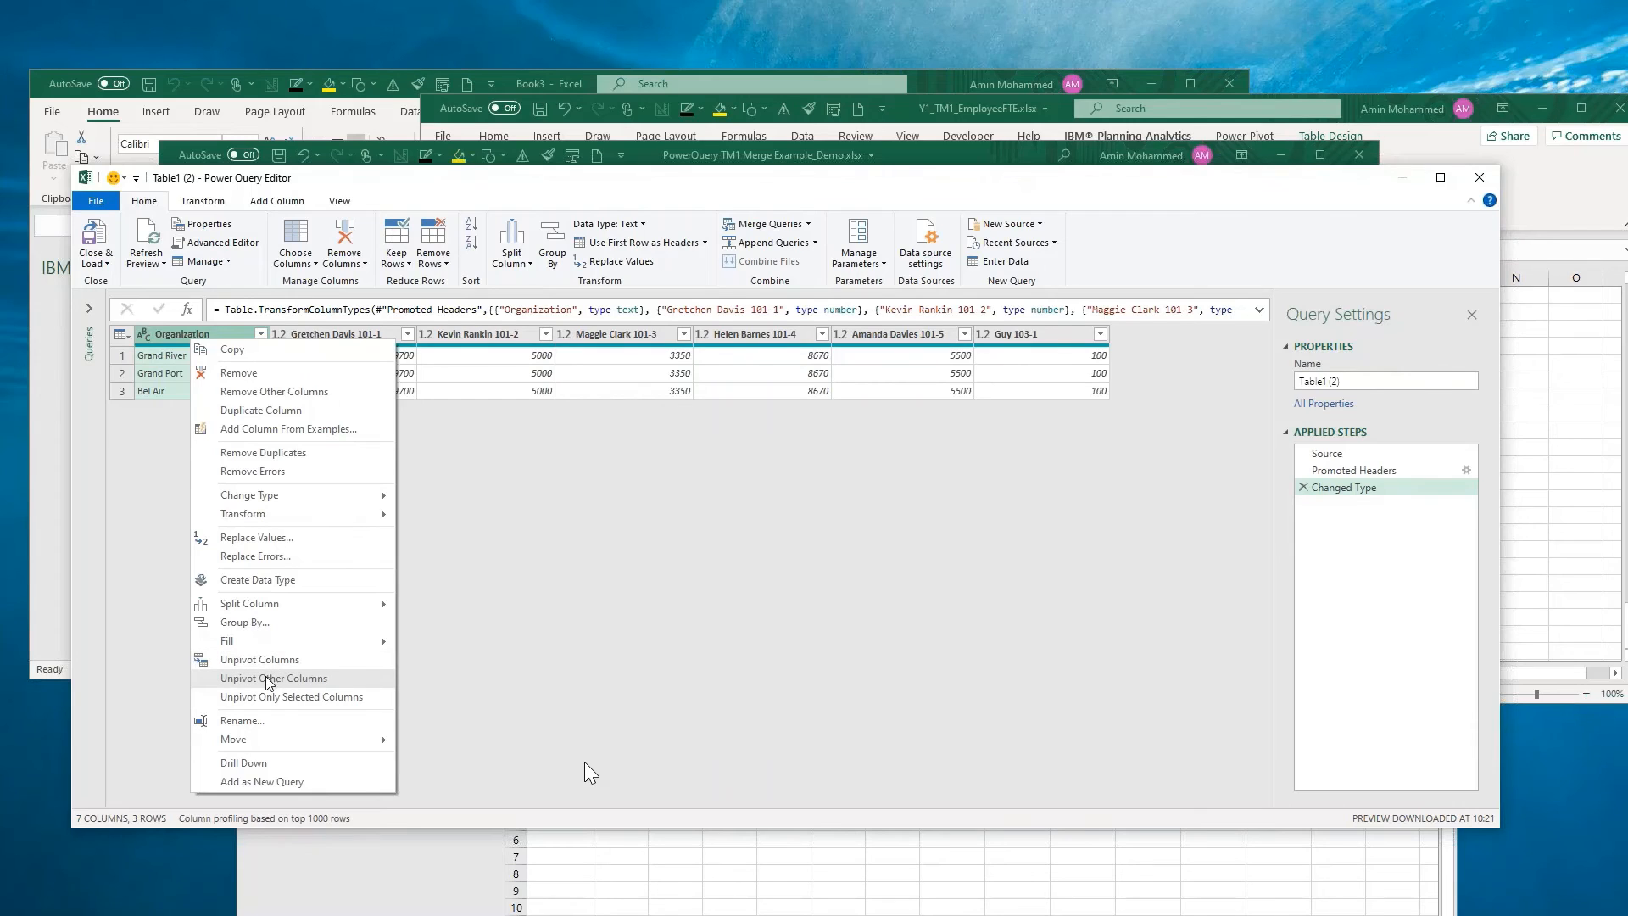
pyautogui.click(235, 684)
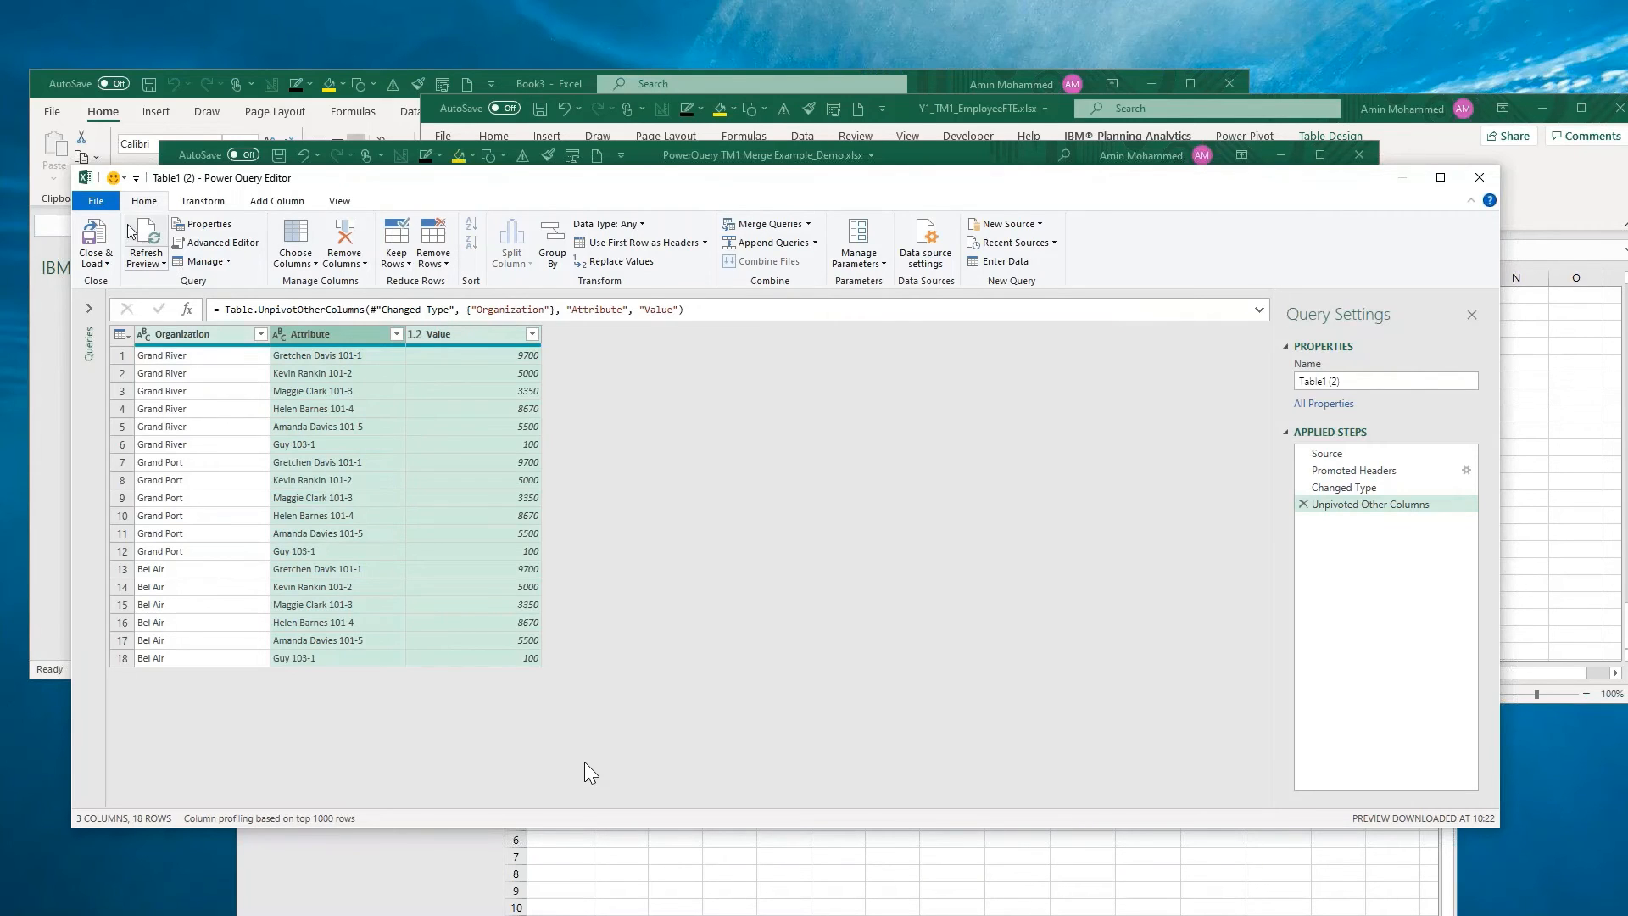
pyautogui.click(103, 266)
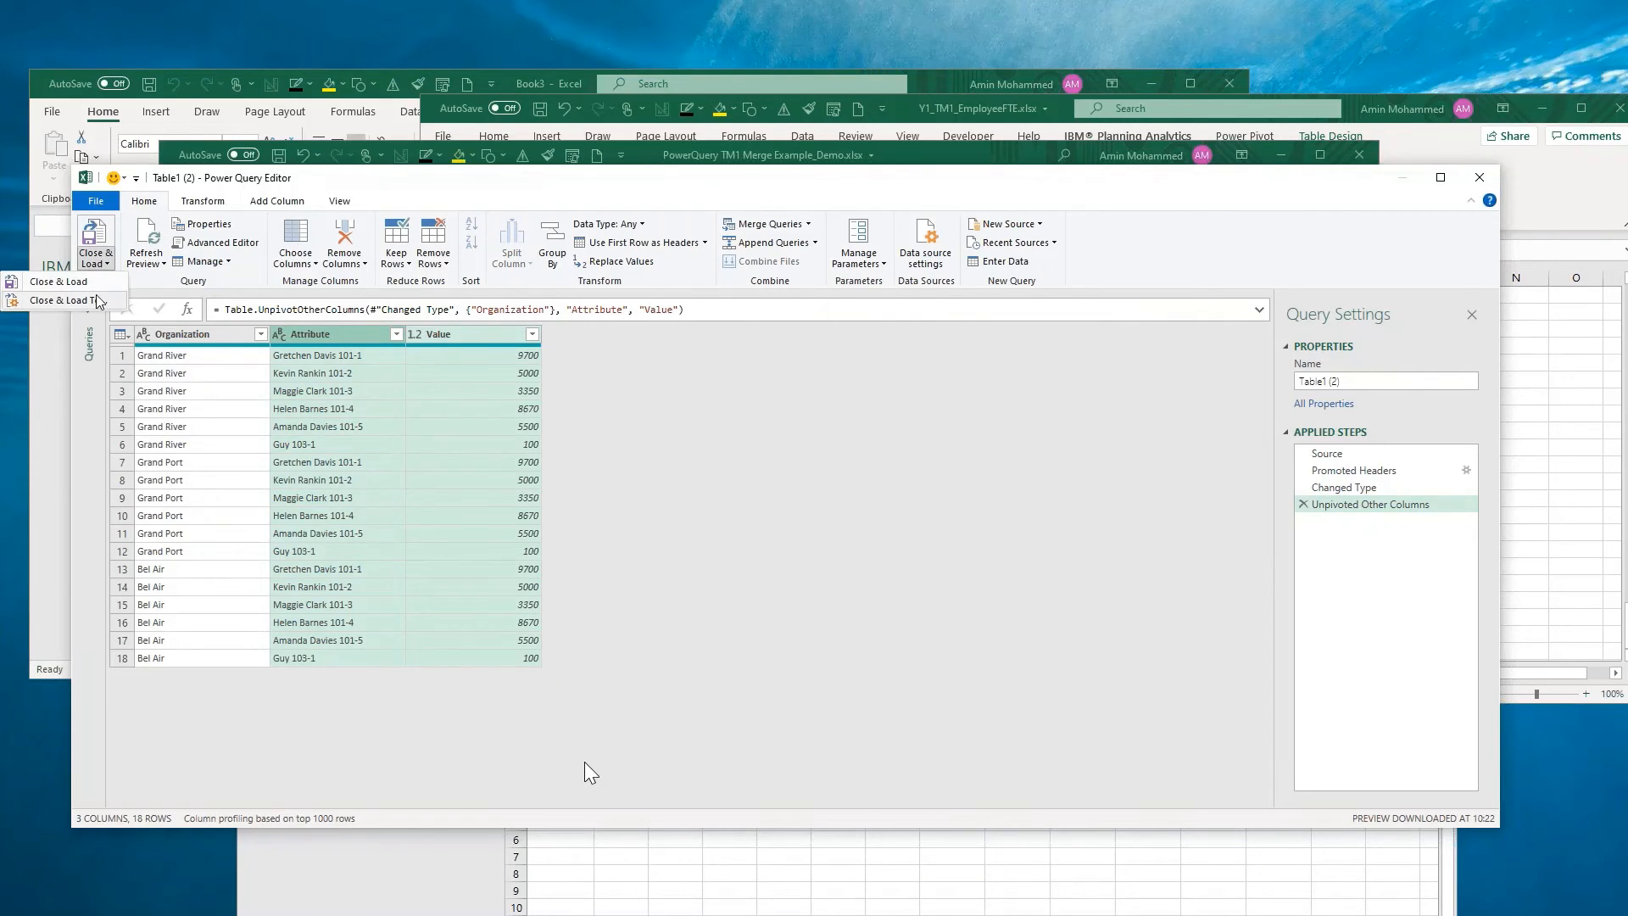
pyautogui.click(85, 302)
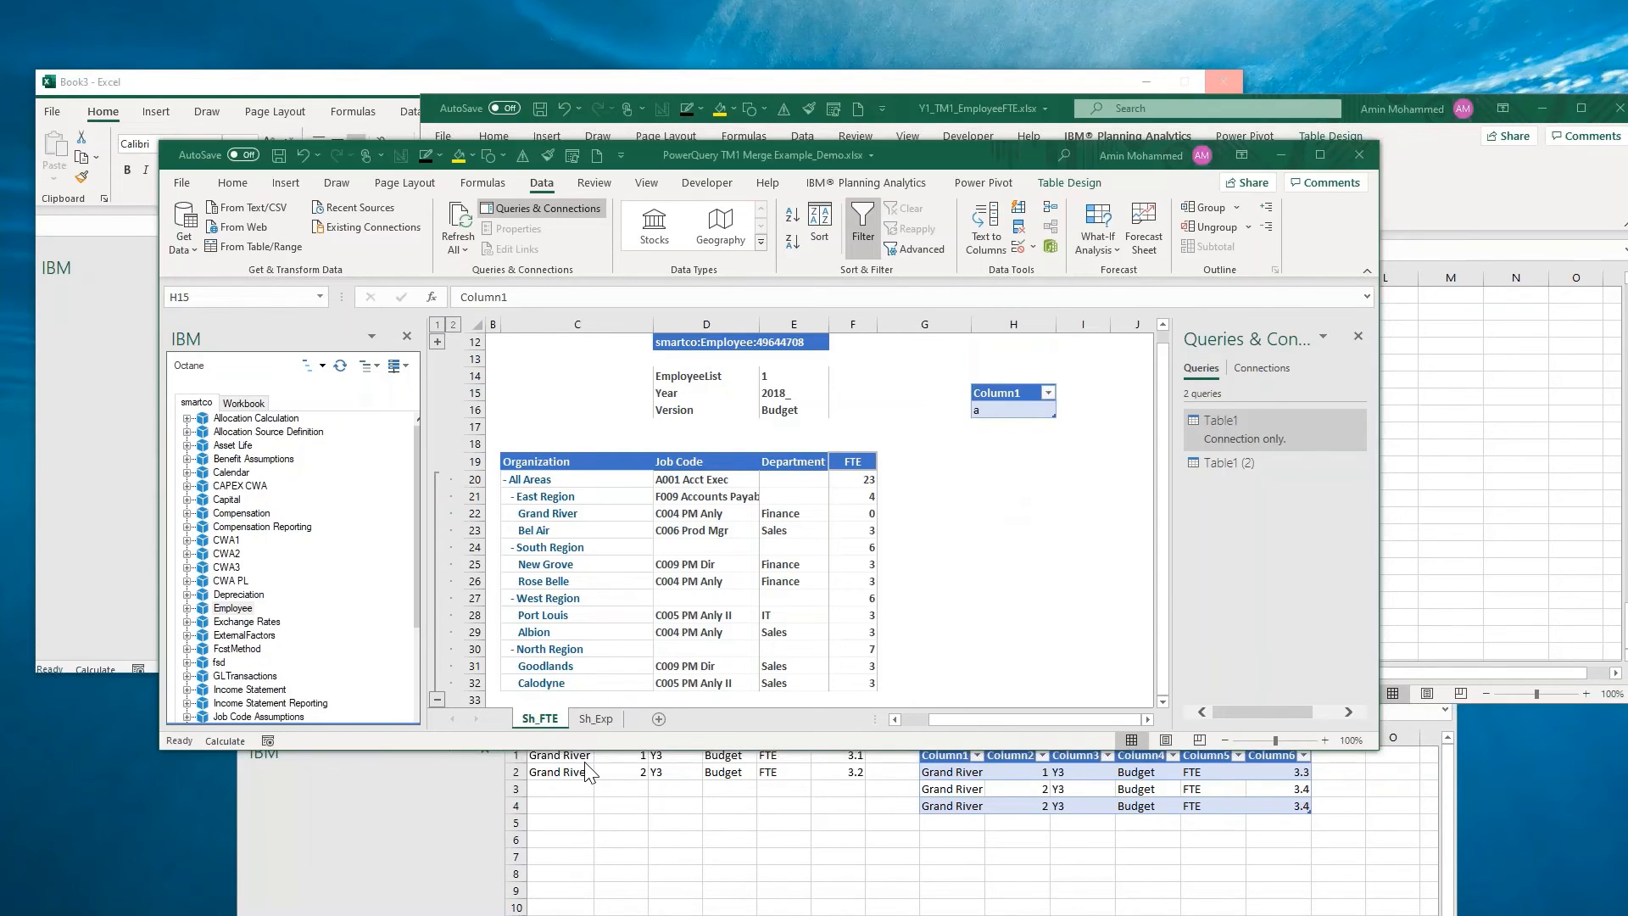
pyautogui.click(1118, 573)
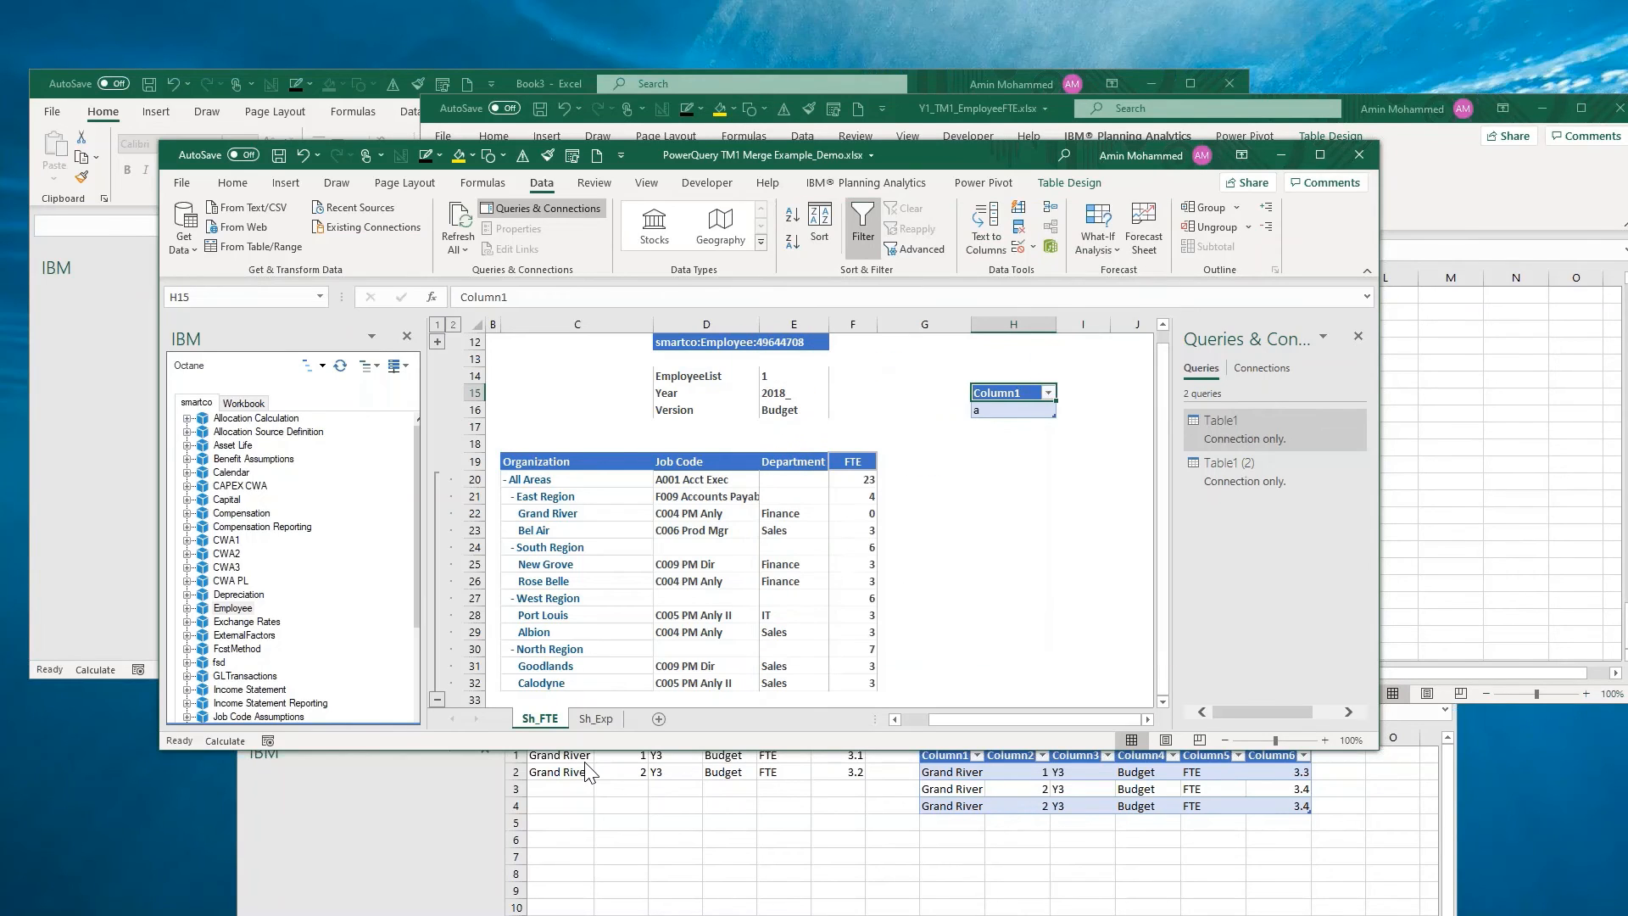
# - Start a merge query with Table1 as the first table and Table1 (2) as the second
pyautogui.click(191, 248)
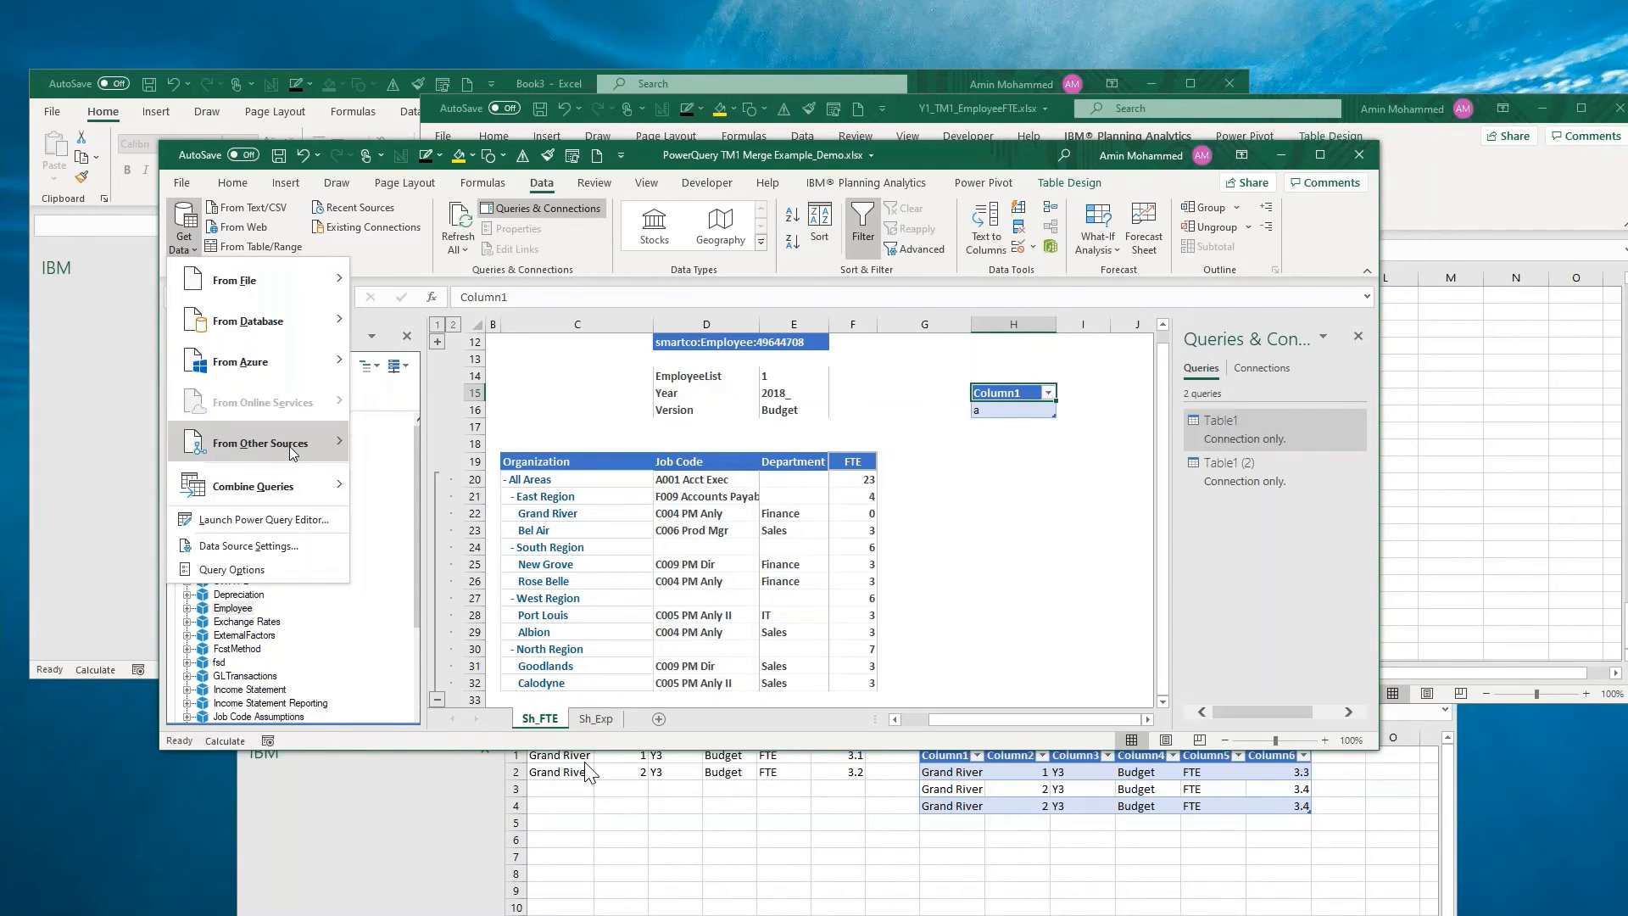
pyautogui.moveTo(301, 486)
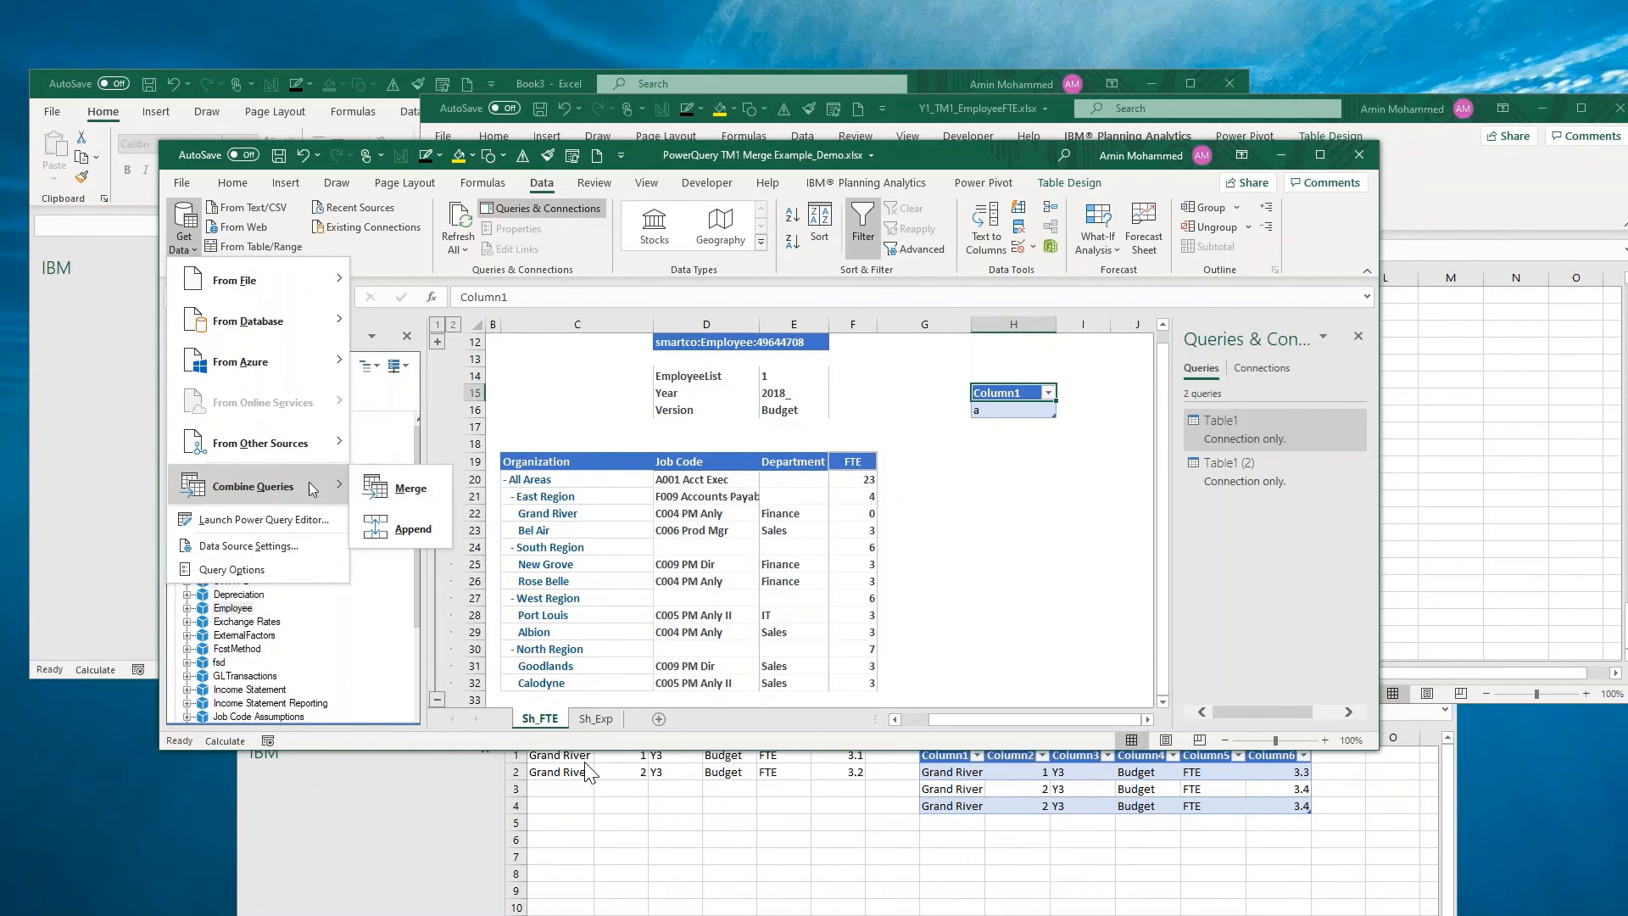
pyautogui.click(407, 496)
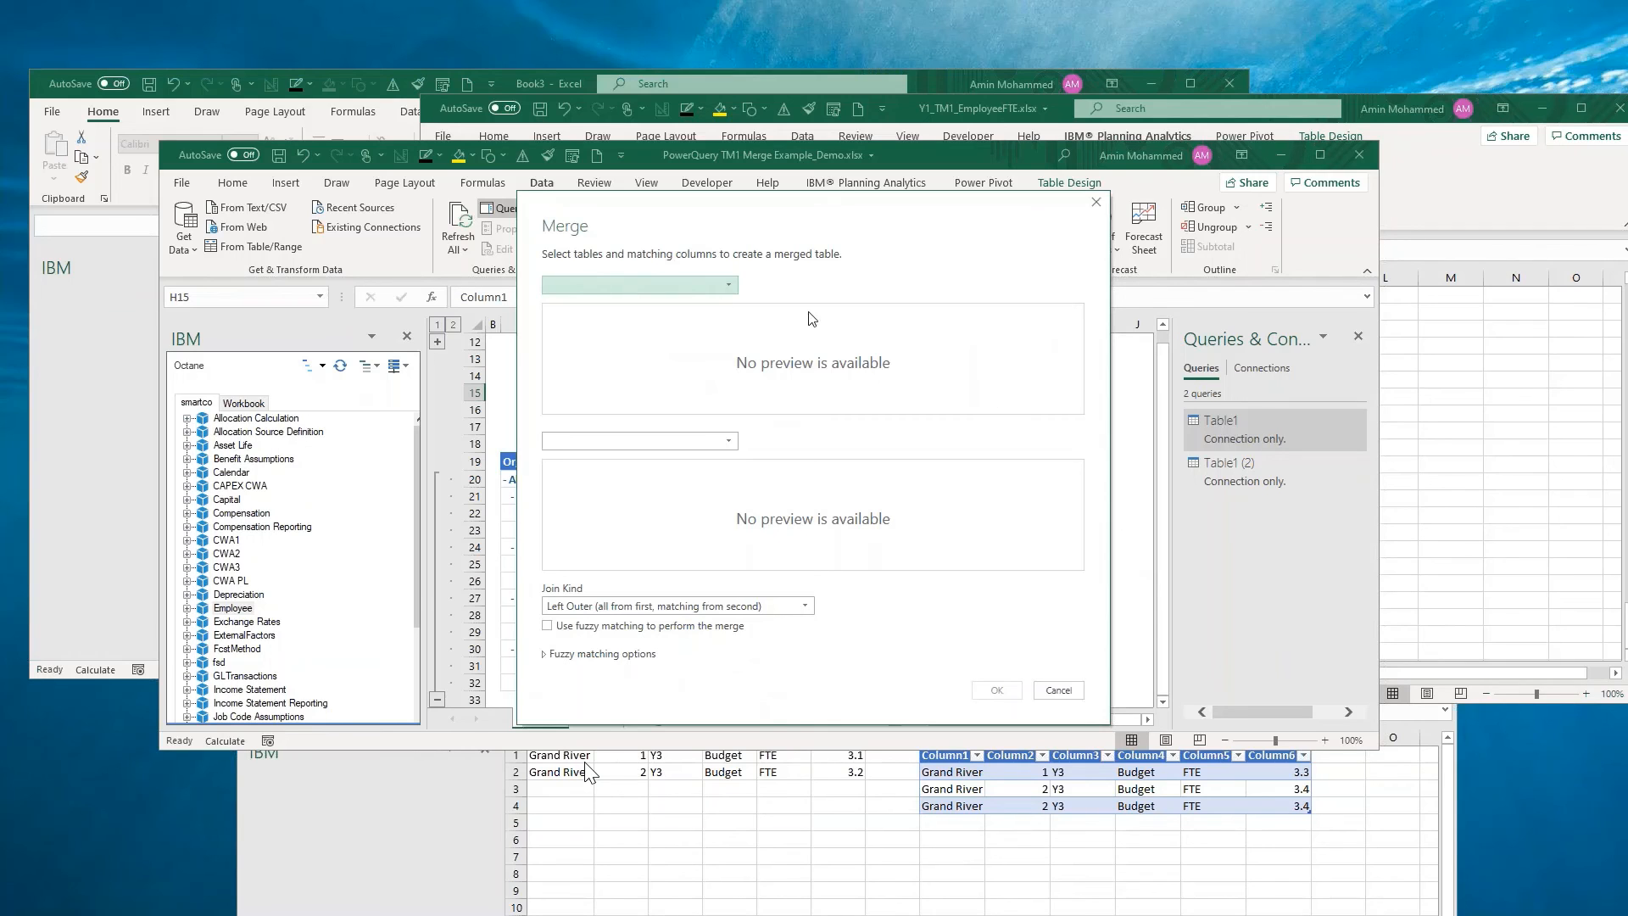
pyautogui.click(728, 285)
pyautogui.click(668, 302)
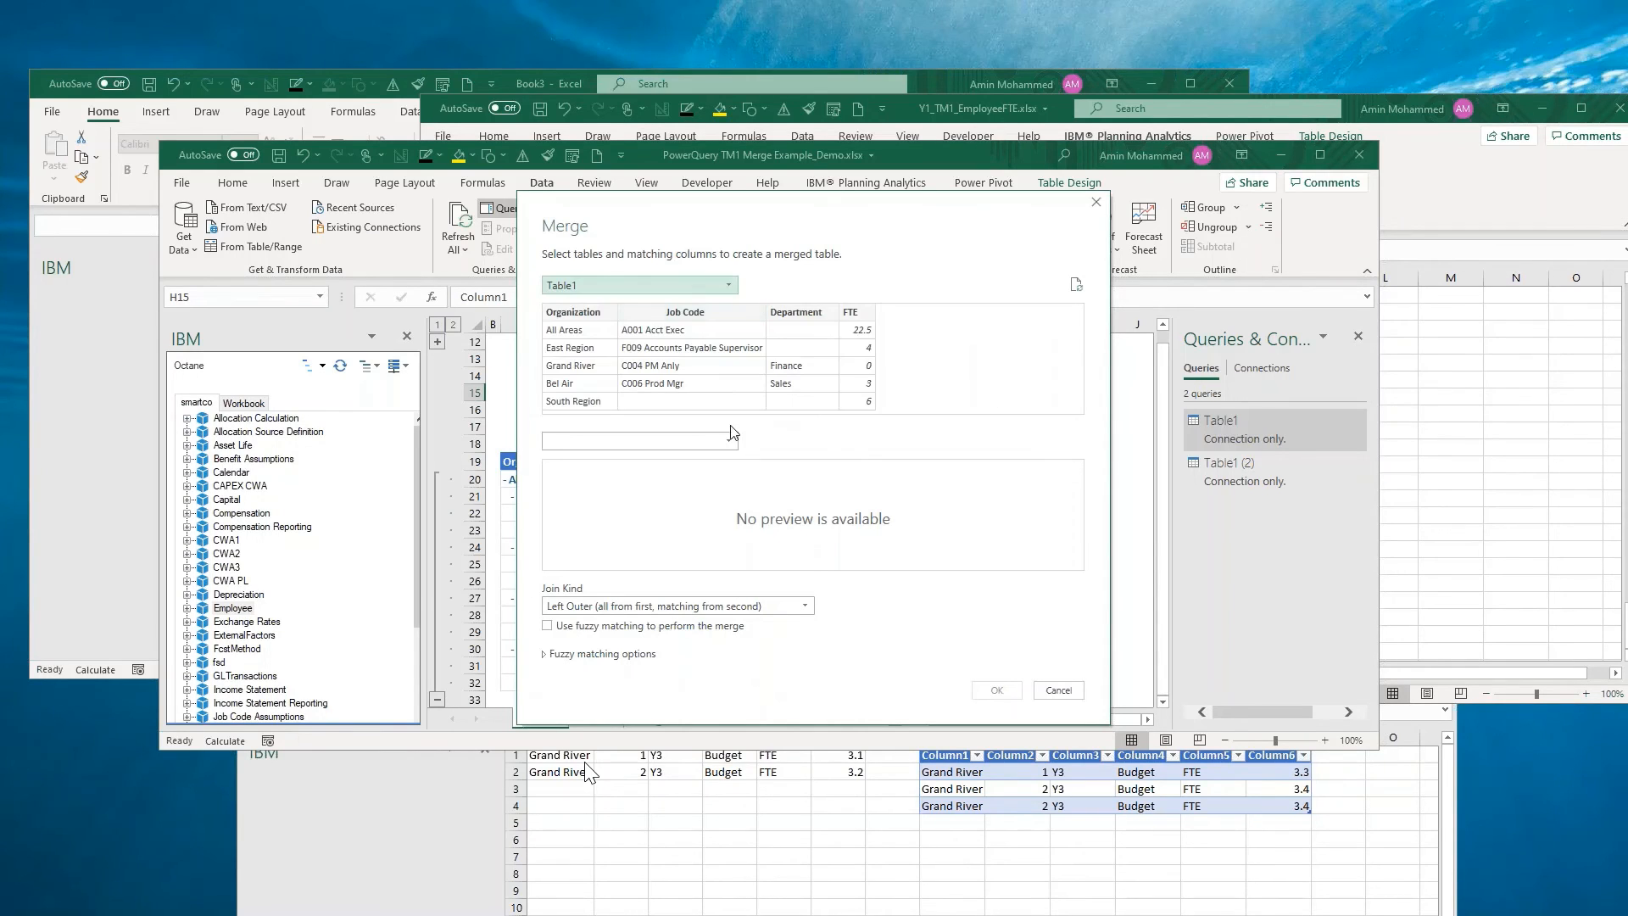
pyautogui.click(728, 440)
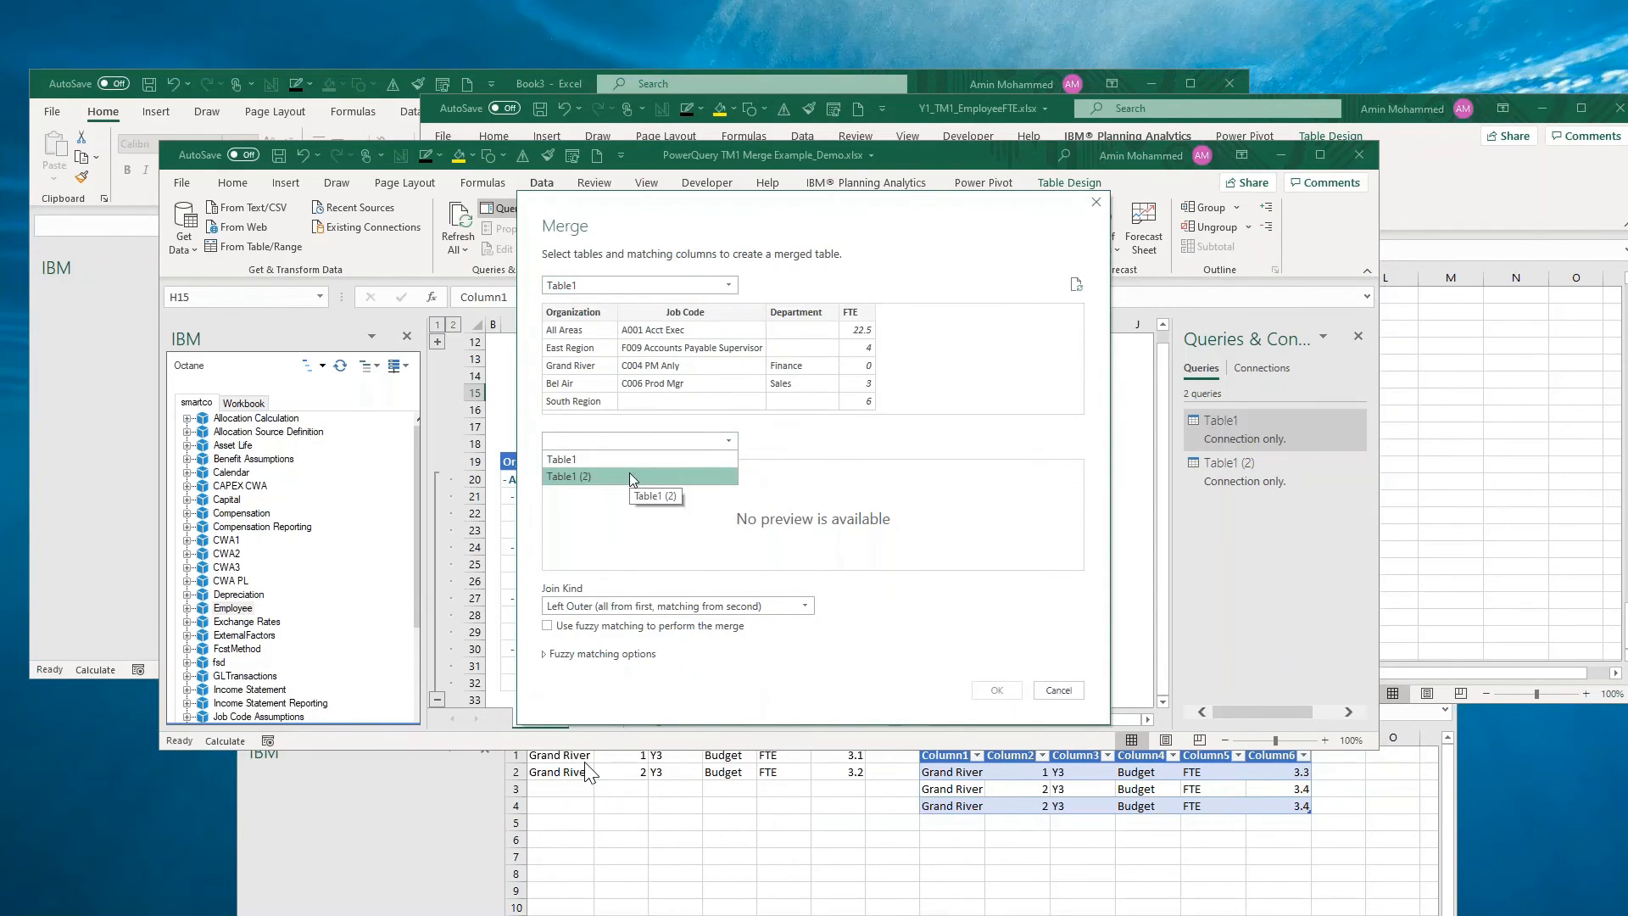
pyautogui.click(635, 475)
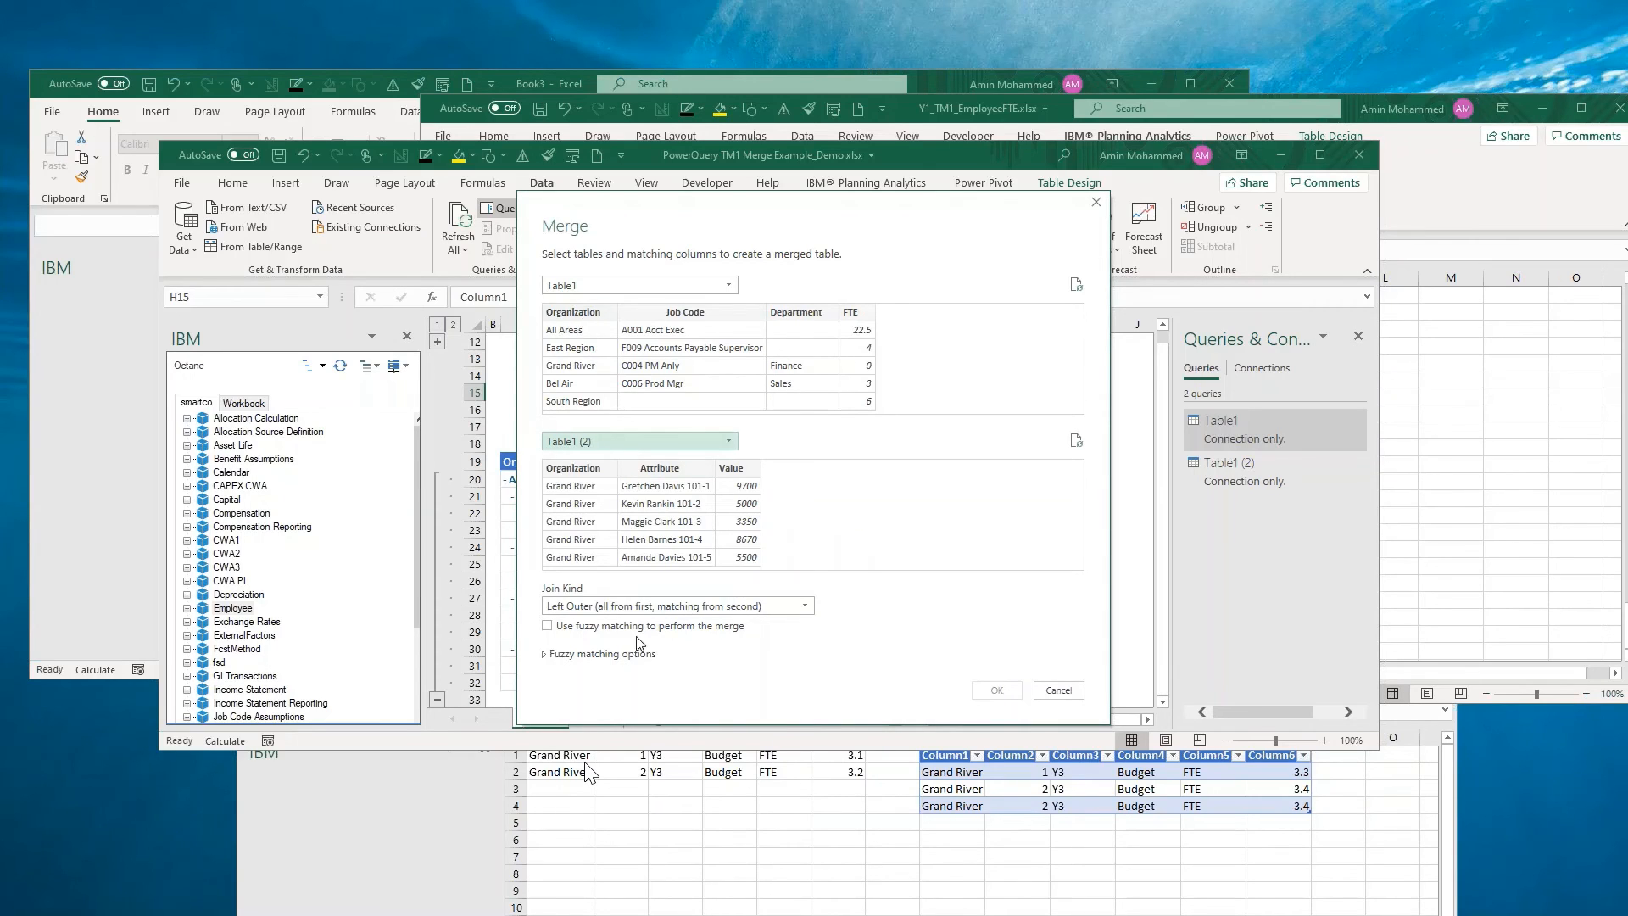
# - Match the two merge tables on their Organization columns with a Left Outer join
pyautogui.click(582, 319)
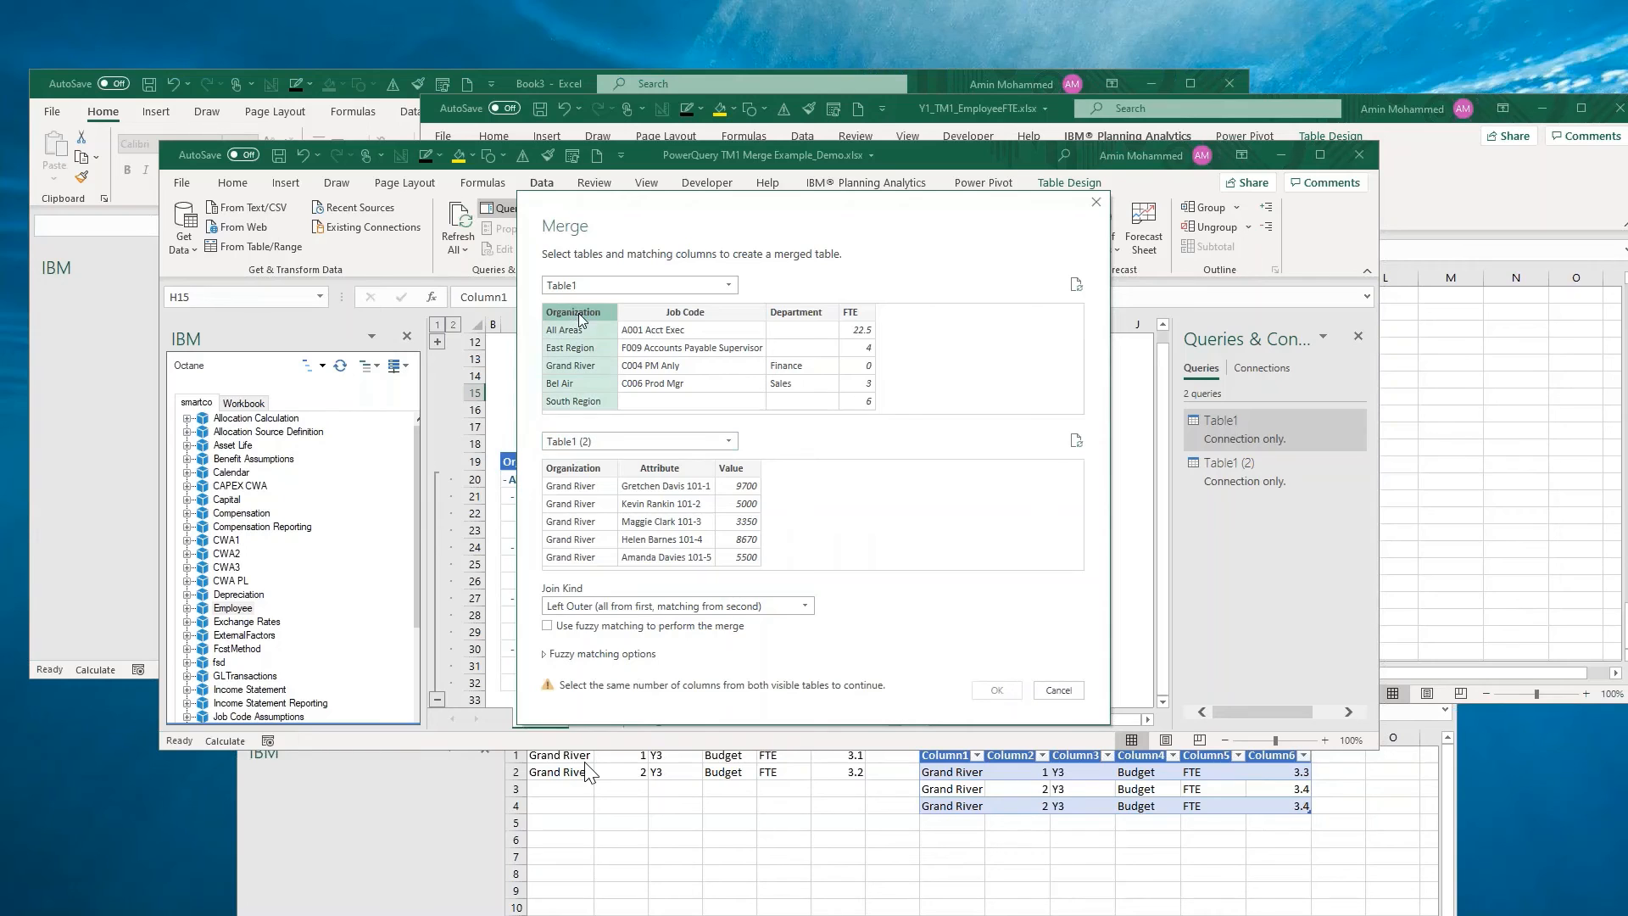
pyautogui.click(583, 471)
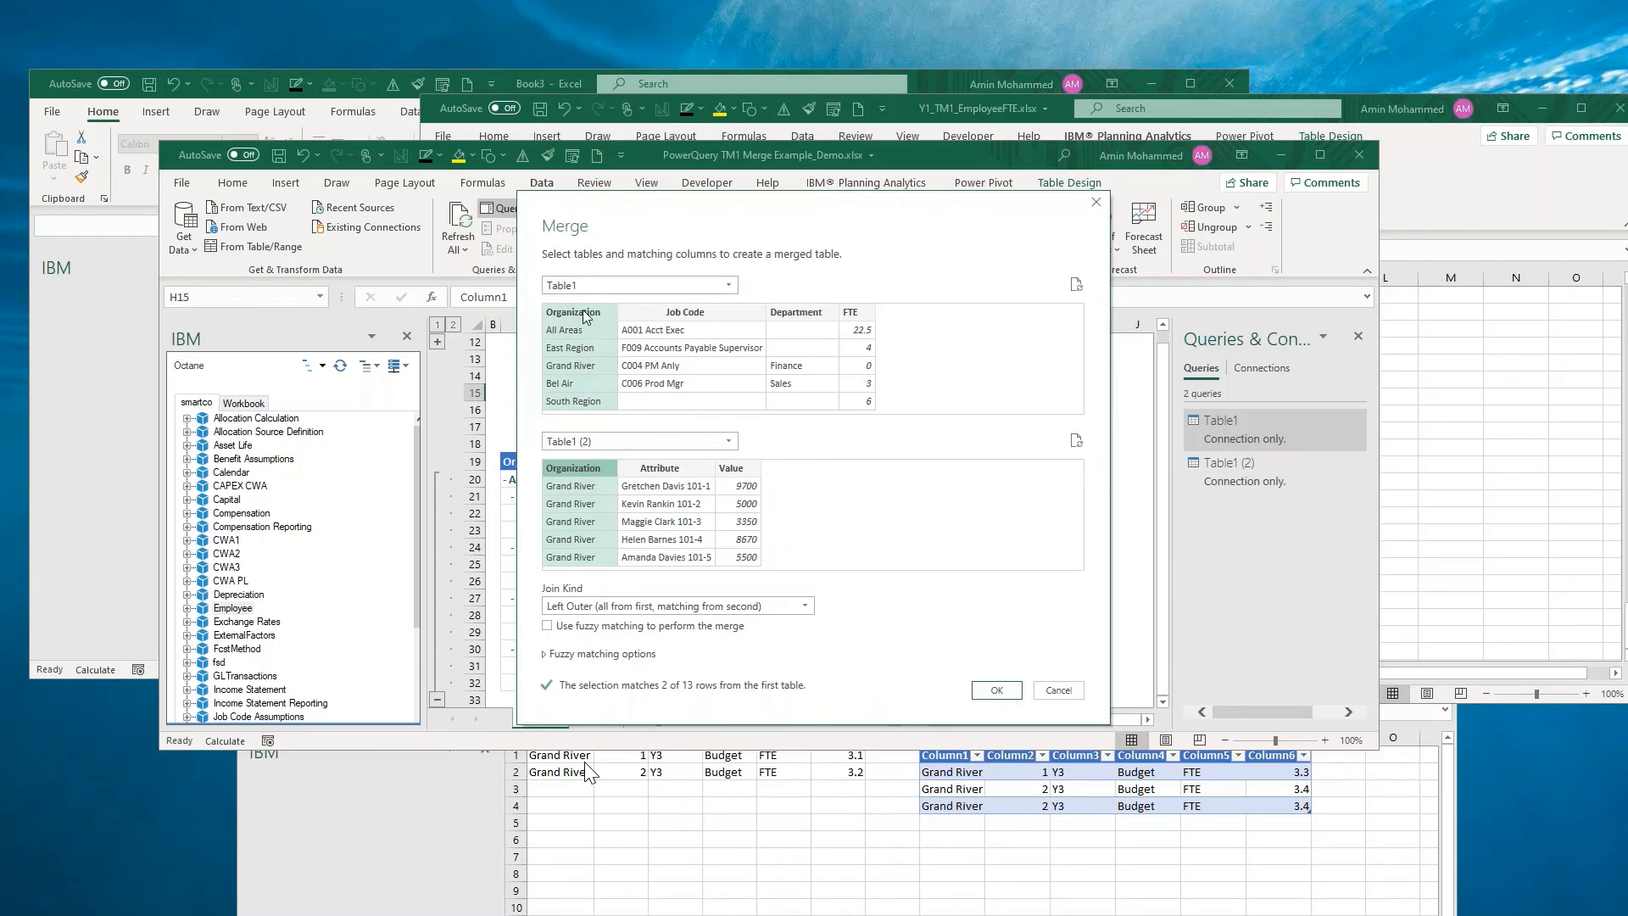
pyautogui.click(678, 607)
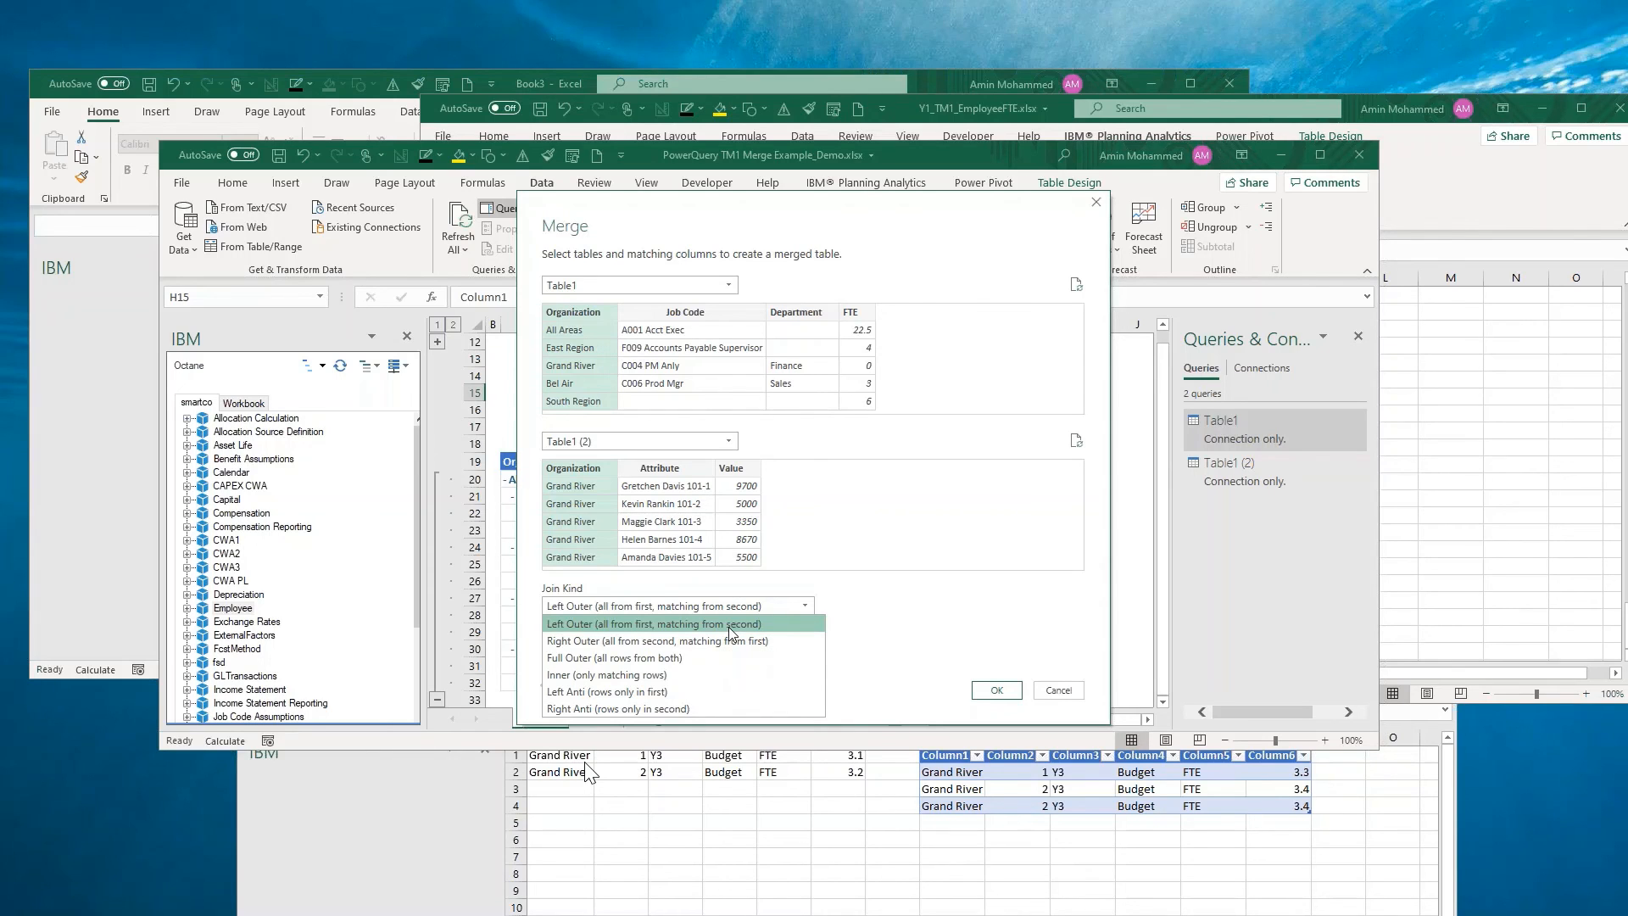
pyautogui.click(730, 626)
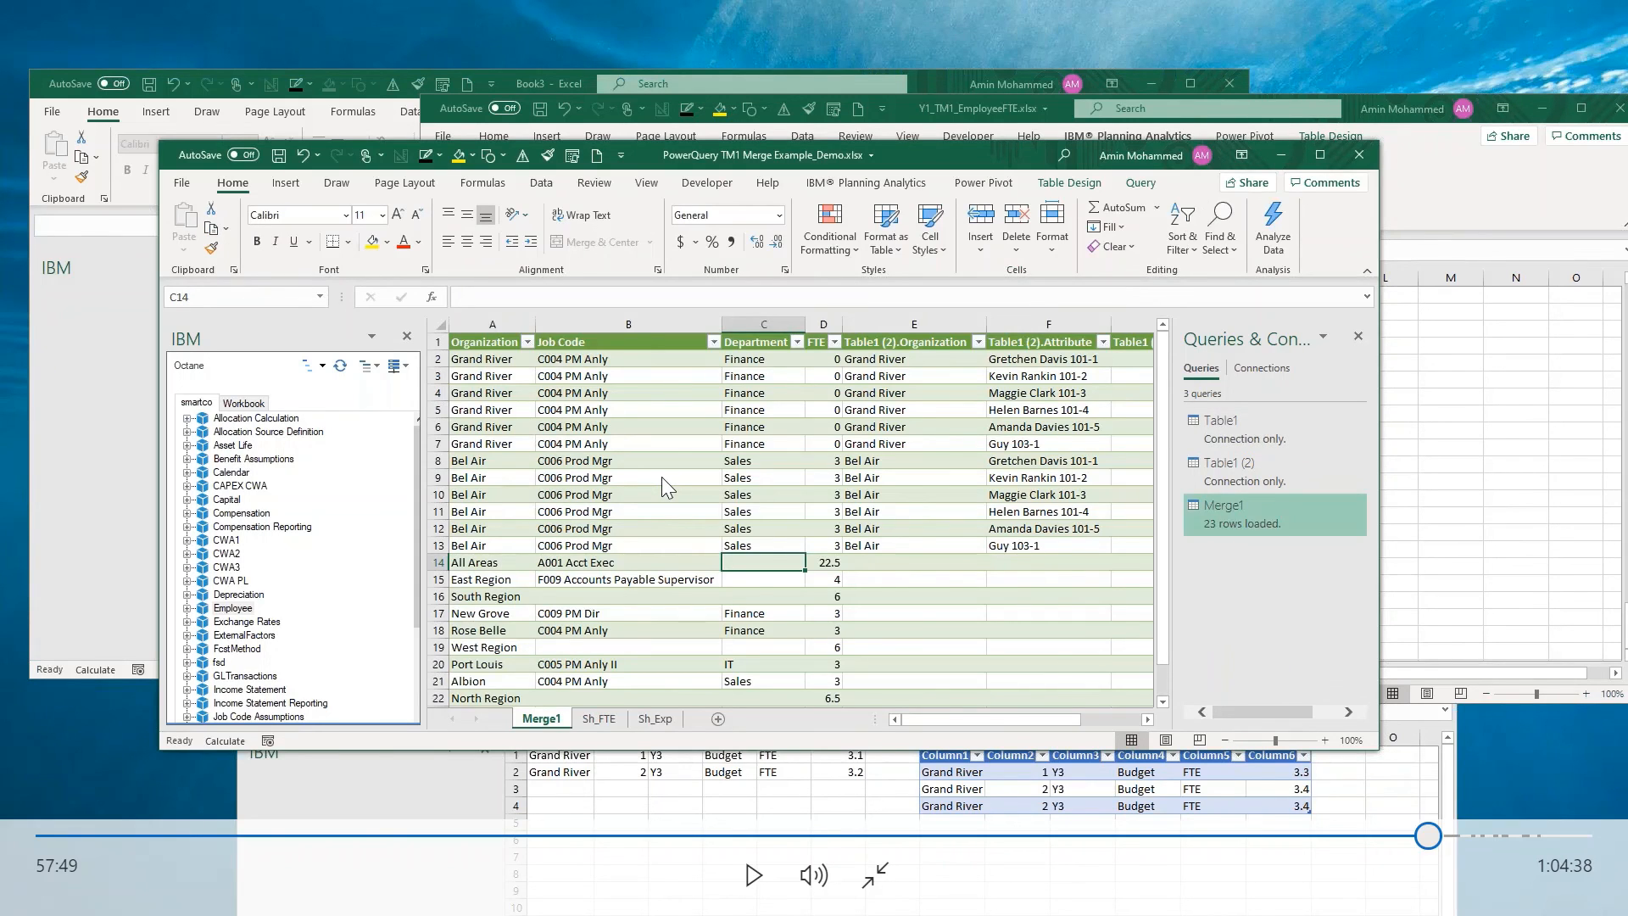
pyautogui.press('space')
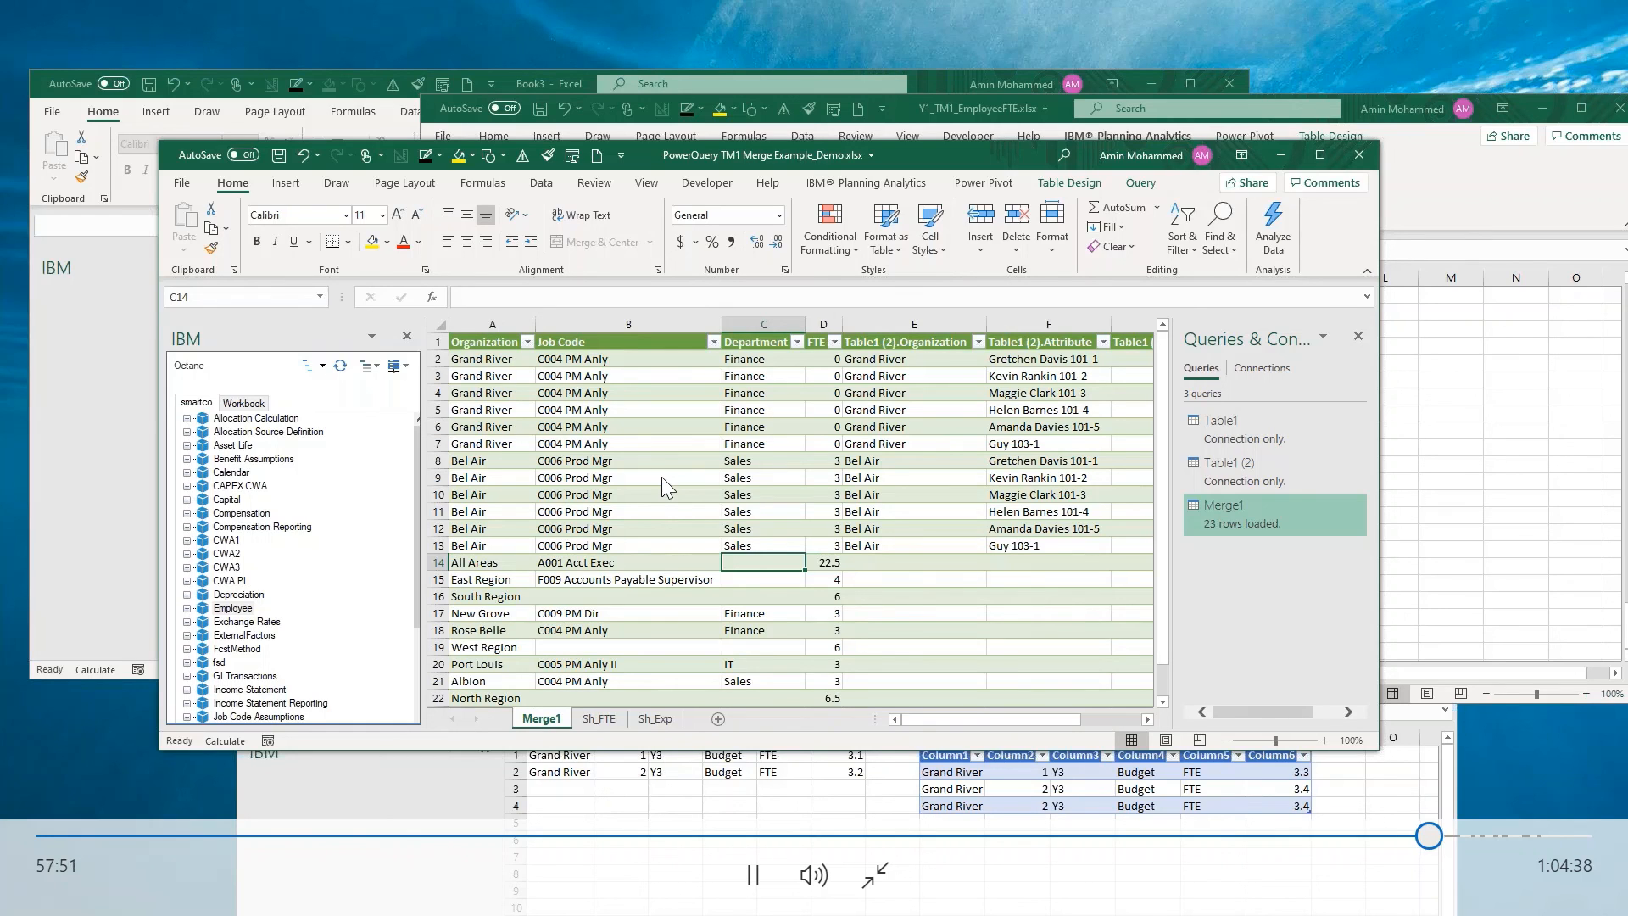